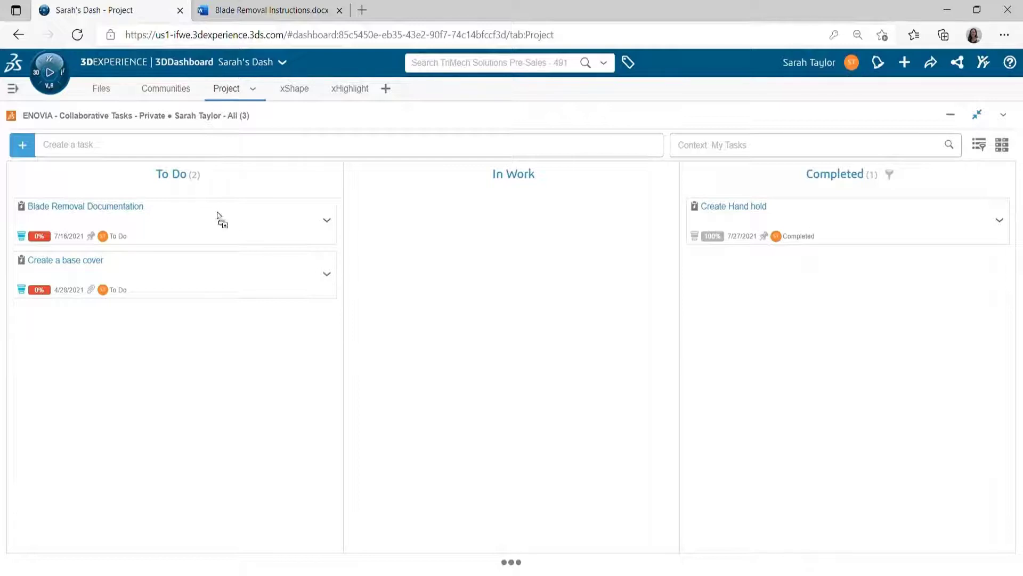
Move the Blade Removal Documentation task from To Do to In Work and switch to the xHighlight dashboard page.
left_click_drag(218, 215, 493, 233)
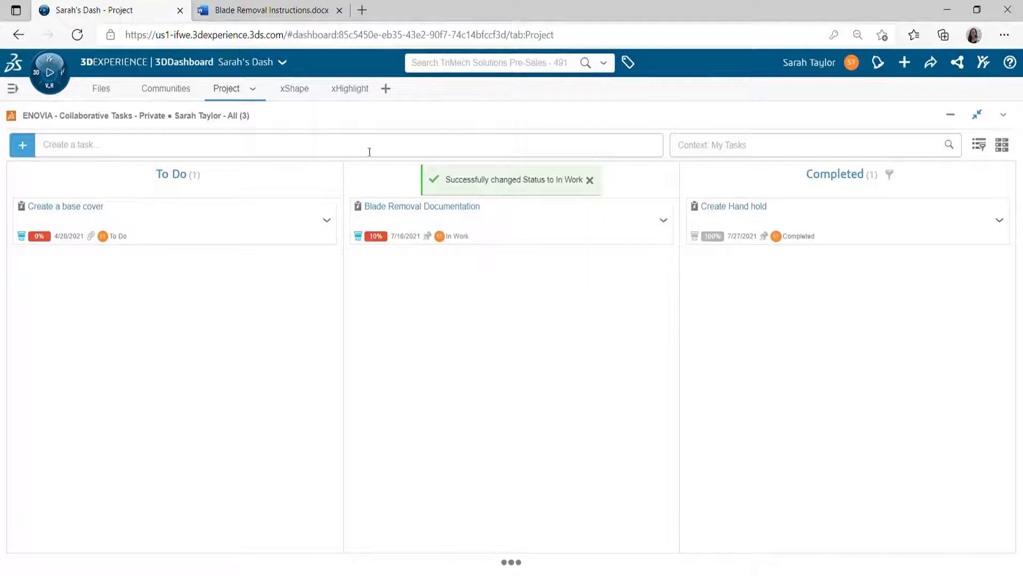
left_click(349, 89)
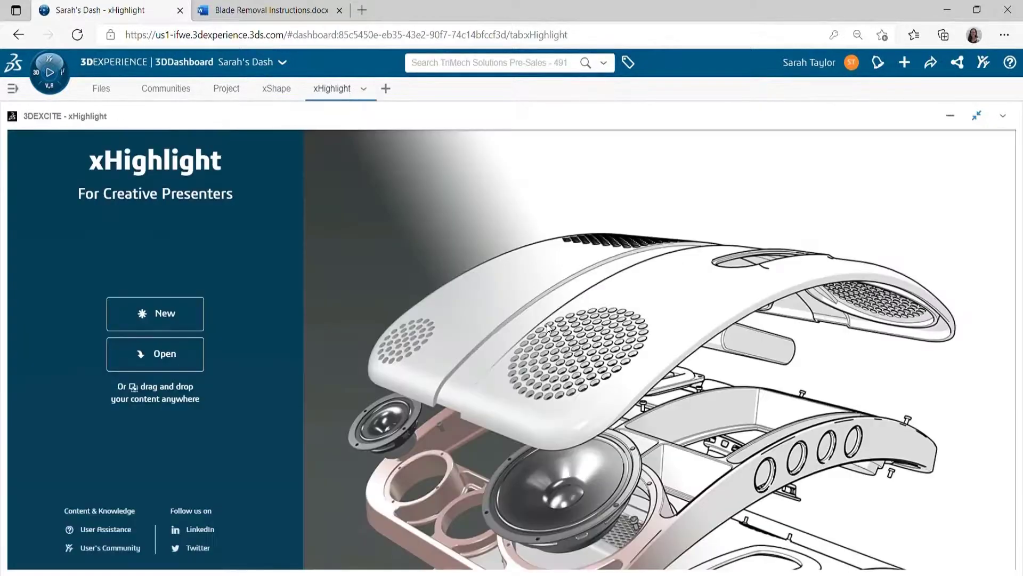
Create a new experience named Blade Removal in the Whats New - MK collaborative space.
left_click(173, 317)
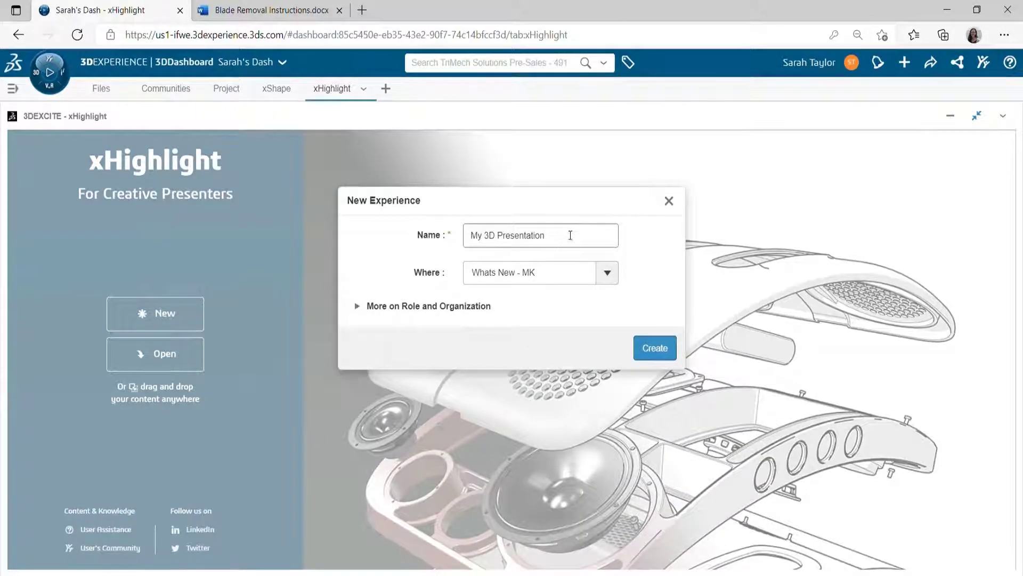
left_click_drag(569, 231, 425, 233)
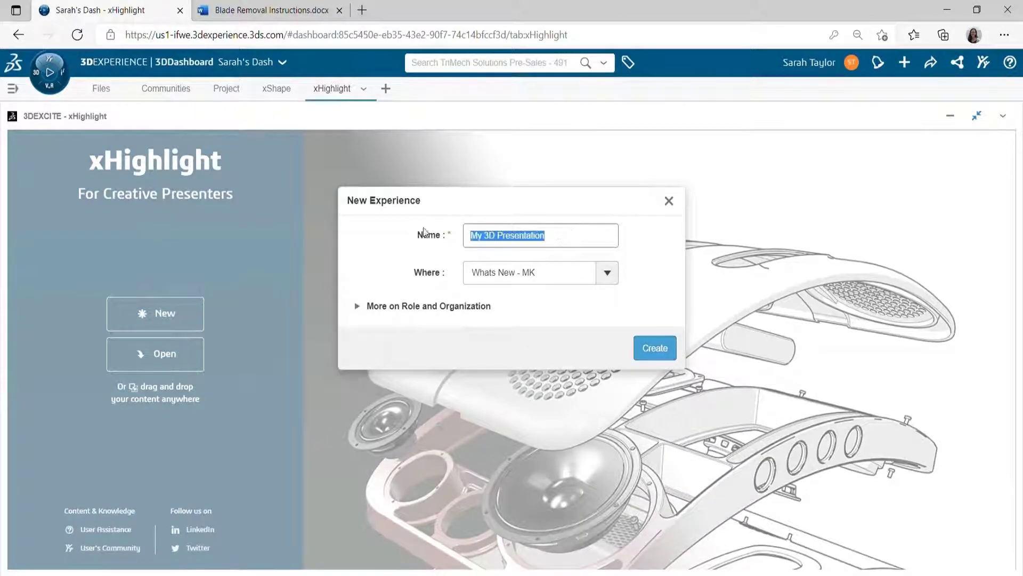
type("Blade Re")
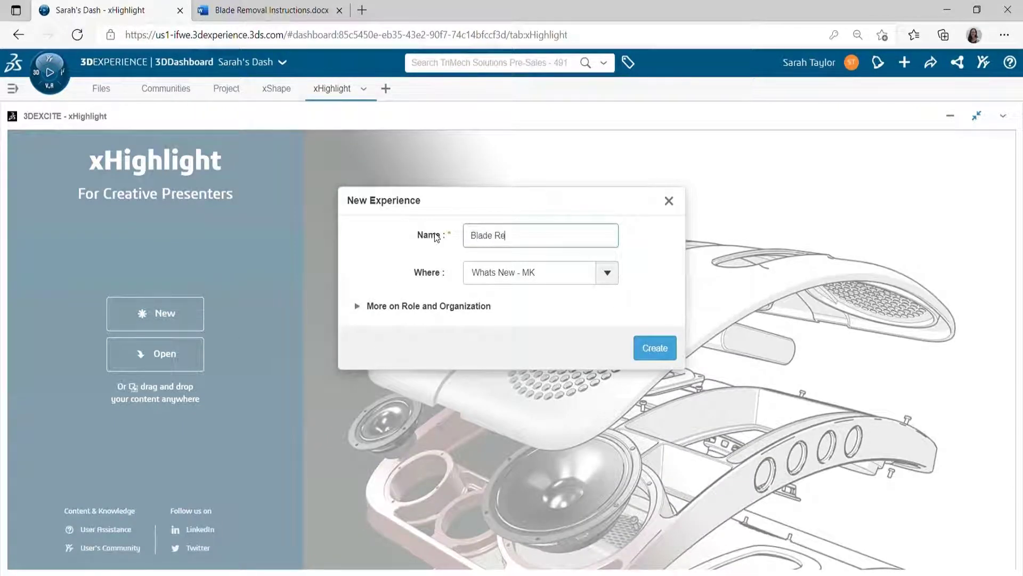
type("moval")
left_click(656, 352)
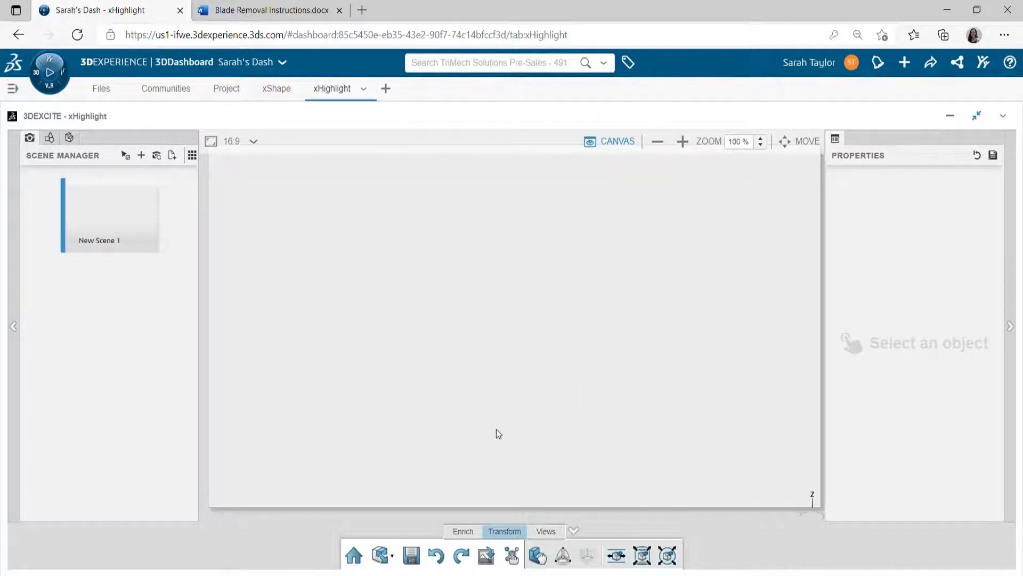
Insert the Circular Saw product into the scene, filtering the content by the Whats New - MK collaborative space.
left_click(381, 555)
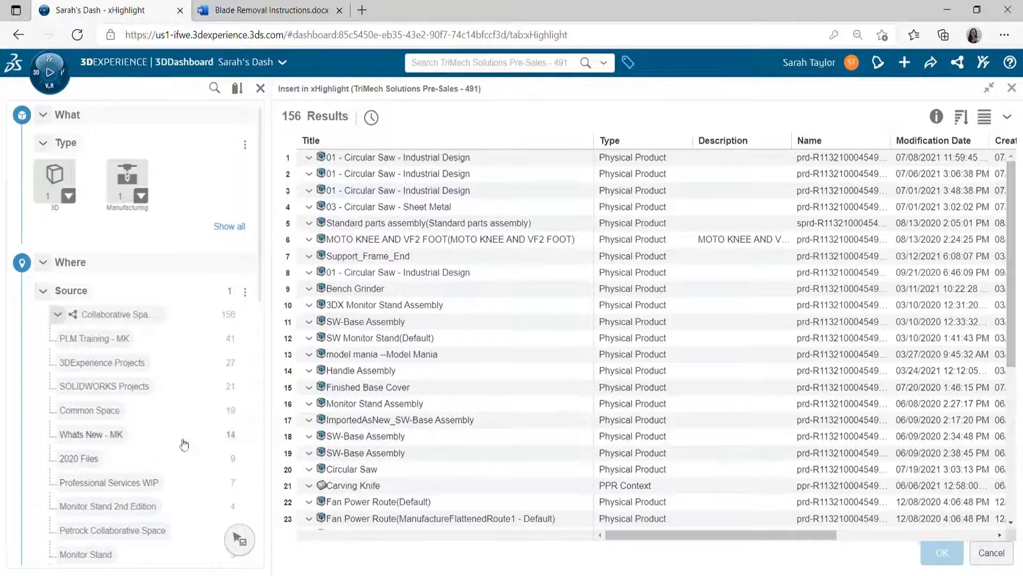
left_click(104, 436)
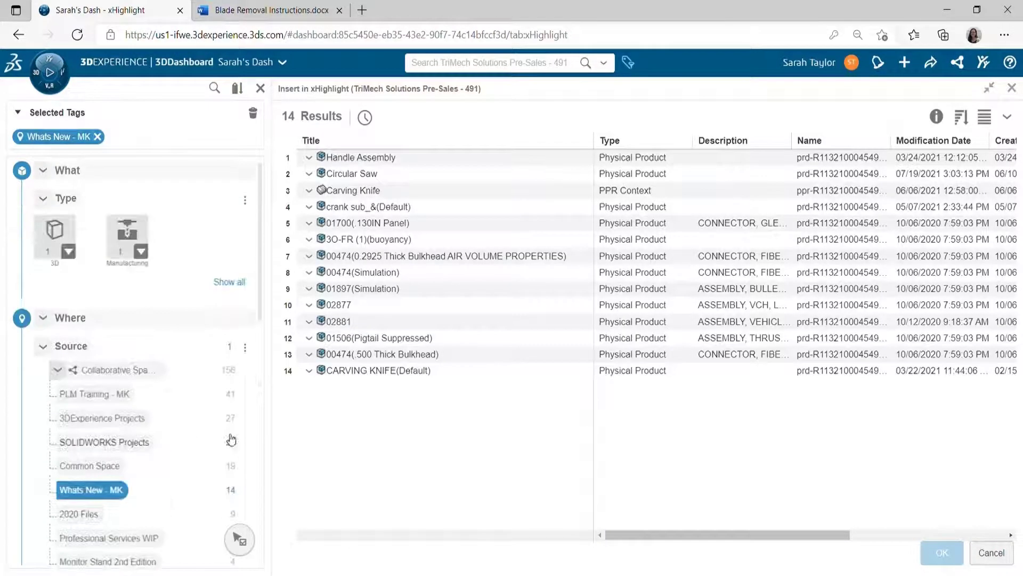
left_click(288, 173)
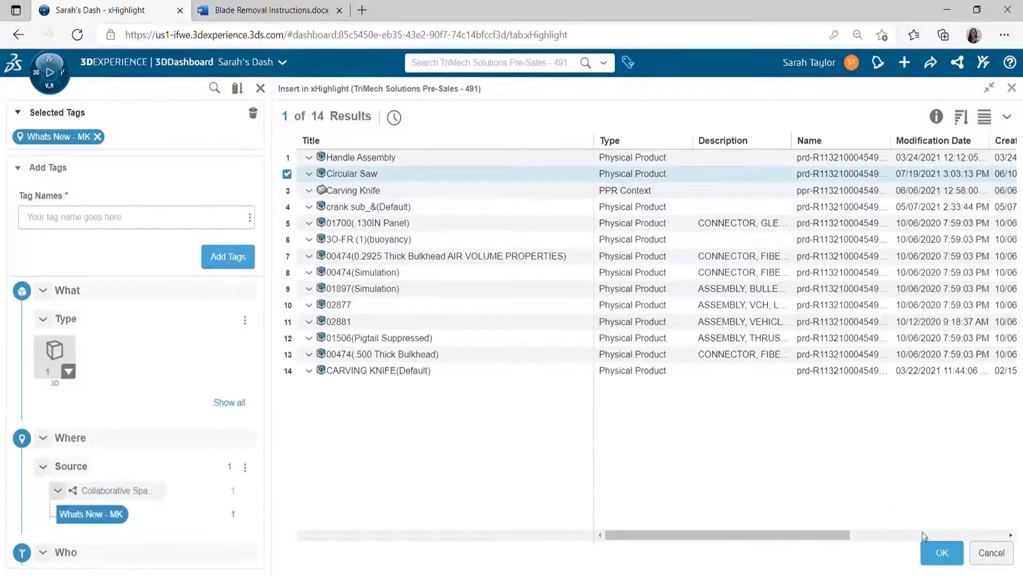
left_click(934, 550)
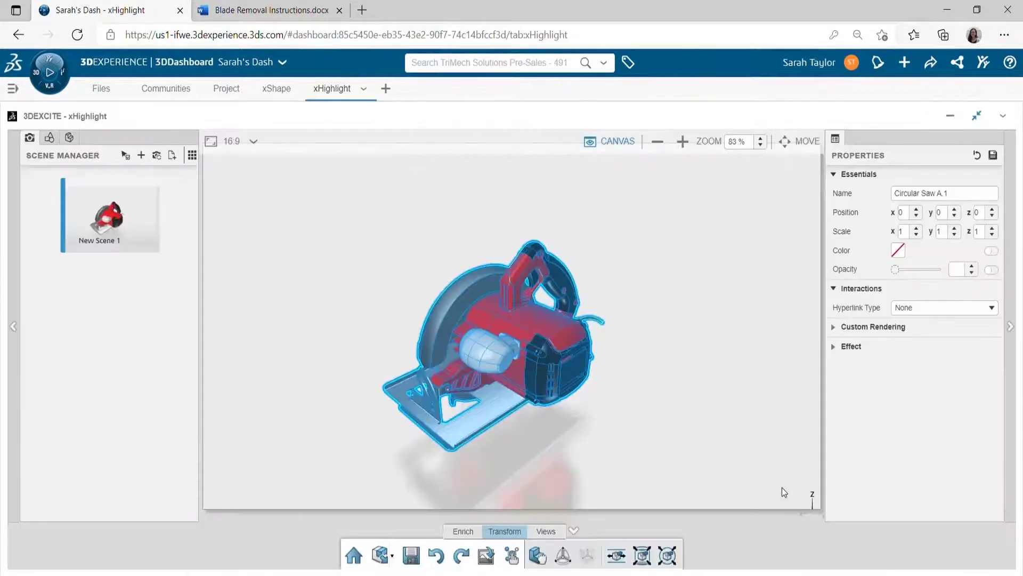
left_click(782, 487)
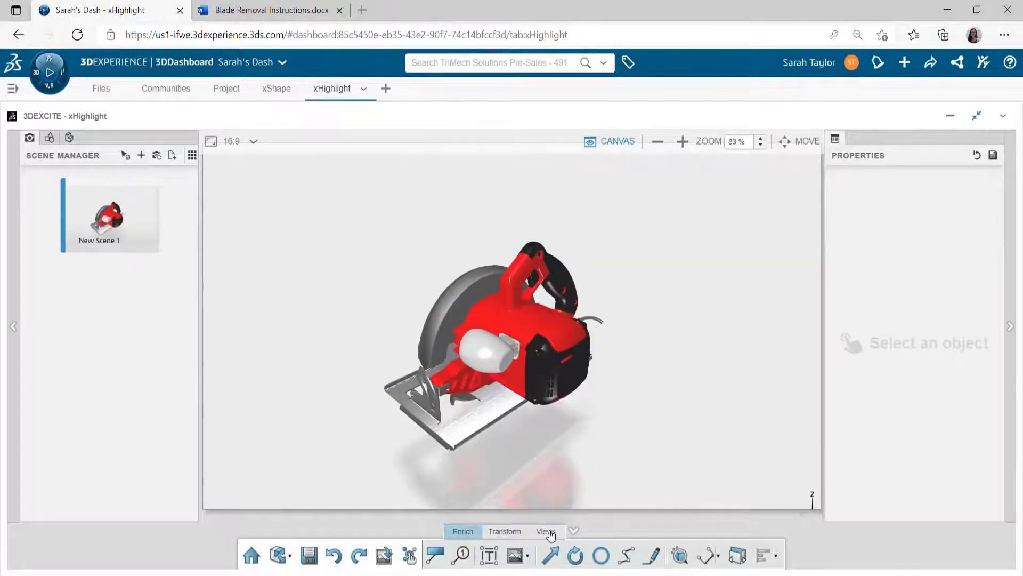
Orient the saw so its blade side faces front and update New Scene 1 with this view.
middle_click_drag(501, 488, 508, 443)
scroll(508, 463, "down", 1)
scroll(508, 463, "up", 1)
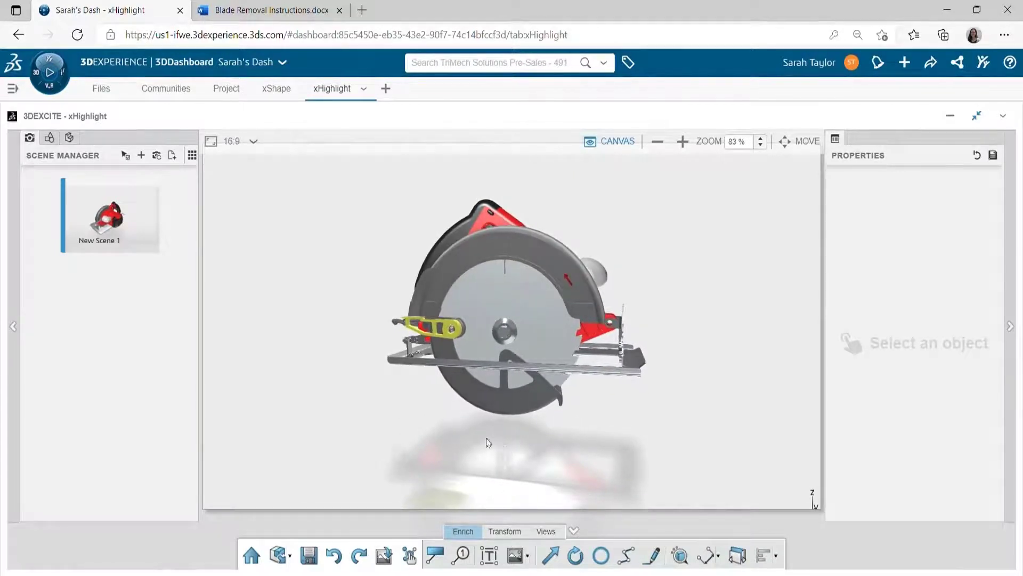
left_click(158, 157)
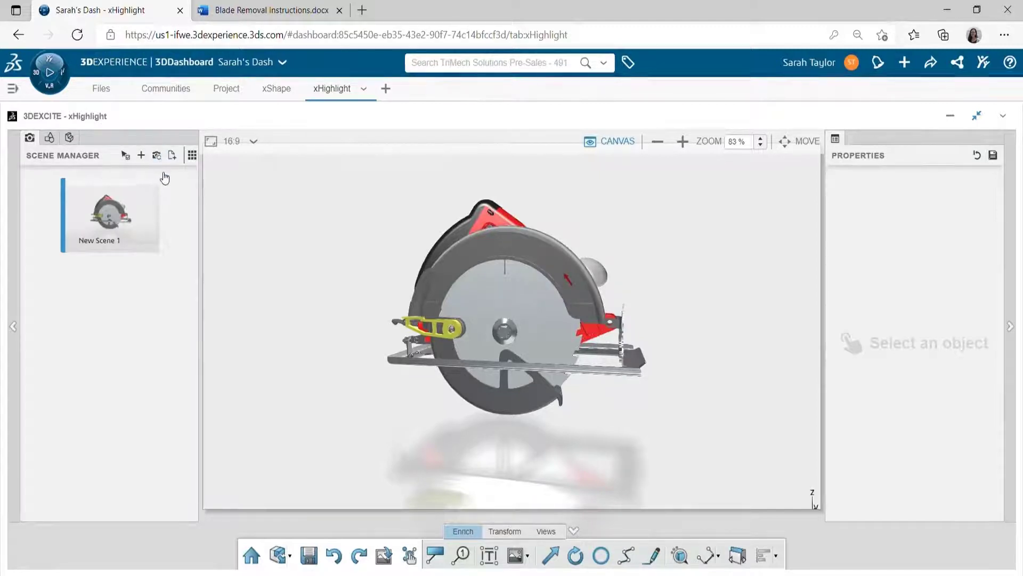
Add a circular arrow centred on the blade bolt, radius about 120 and angle about 53°, along the lower guard's rear edge.
left_click(575, 555)
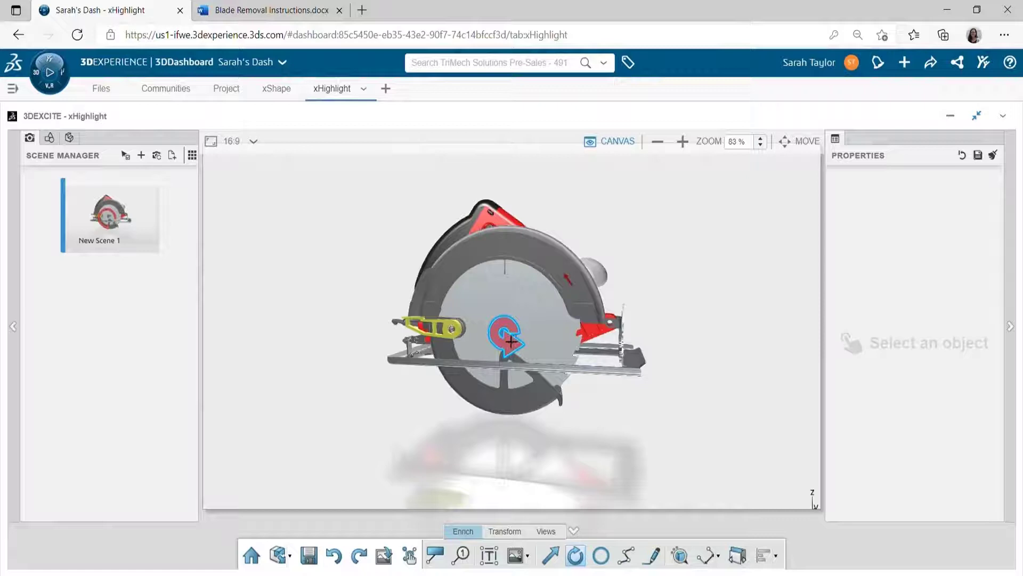
left_click(511, 342)
left_click_drag(503, 331, 444, 404)
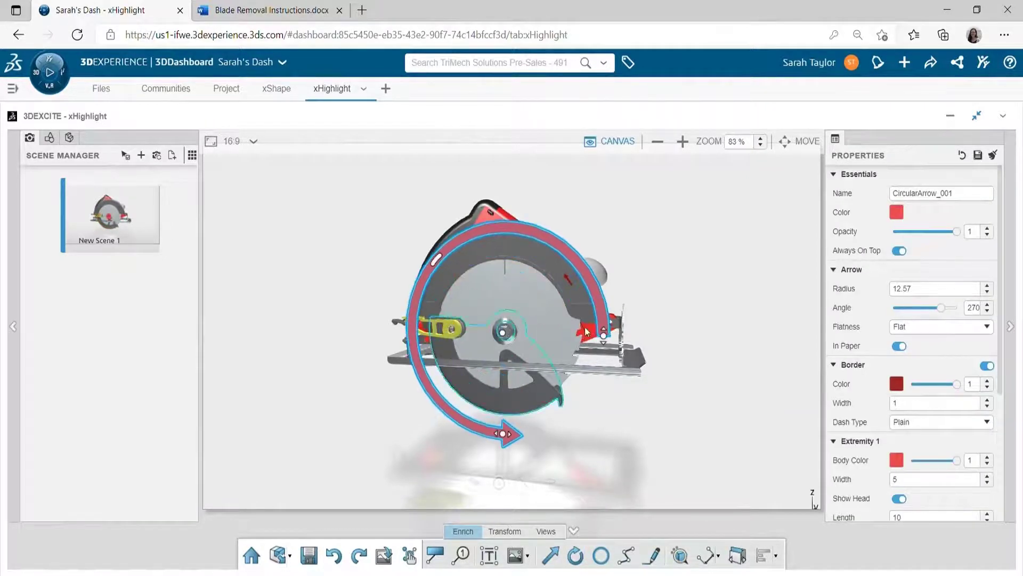
left_click_drag(604, 336, 421, 385)
left_click_drag(513, 442, 489, 436)
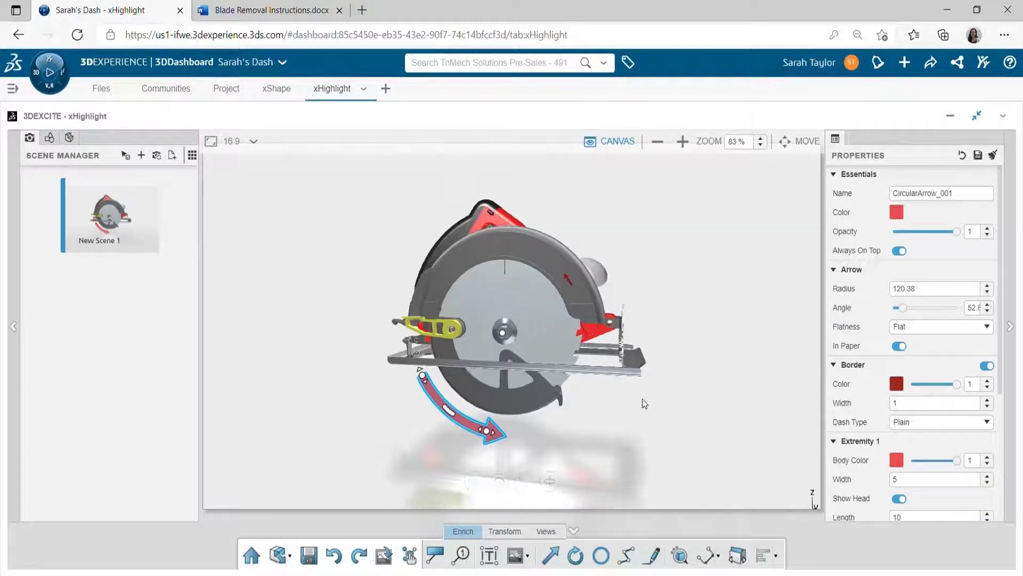
Set the circular arrow's colour to green, hex 23b718.
left_click(898, 212)
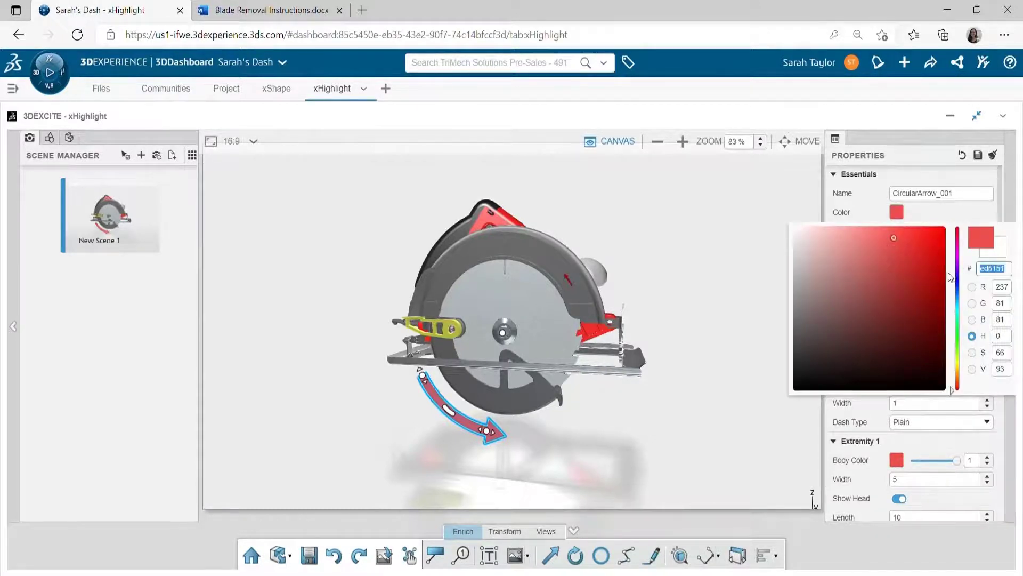
type("23b718")
key("Return")
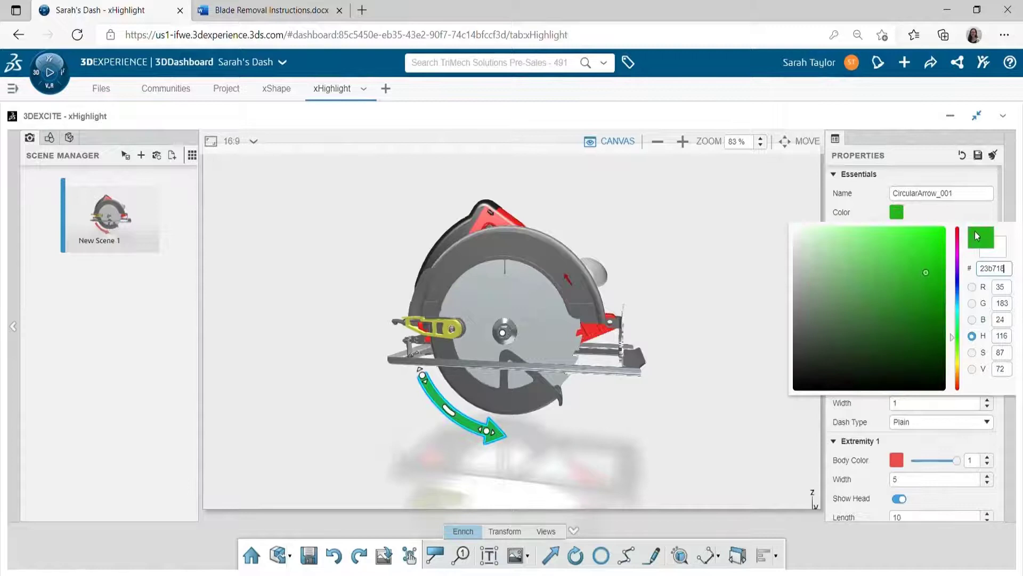
left_click(972, 216)
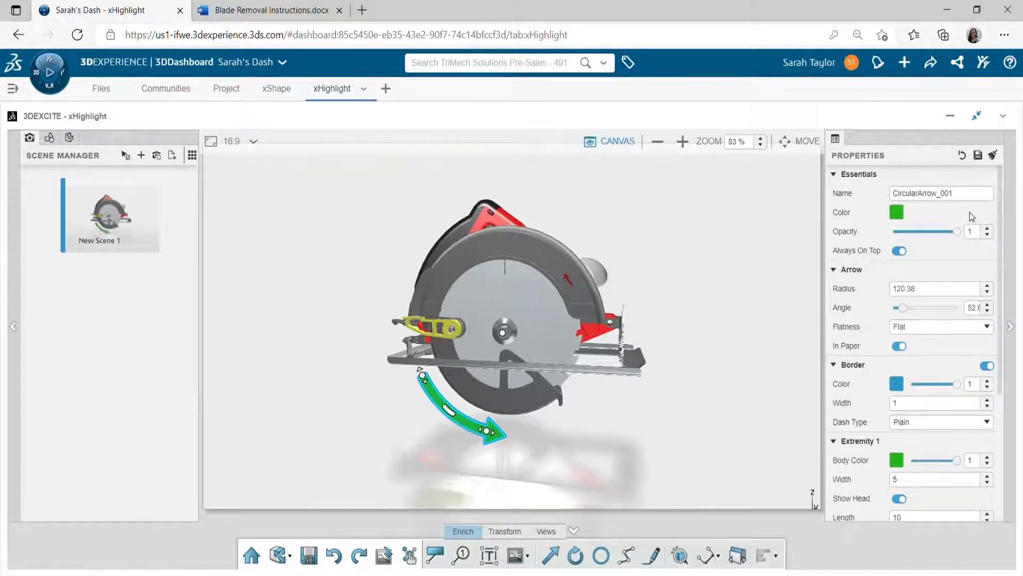
left_click(763, 365)
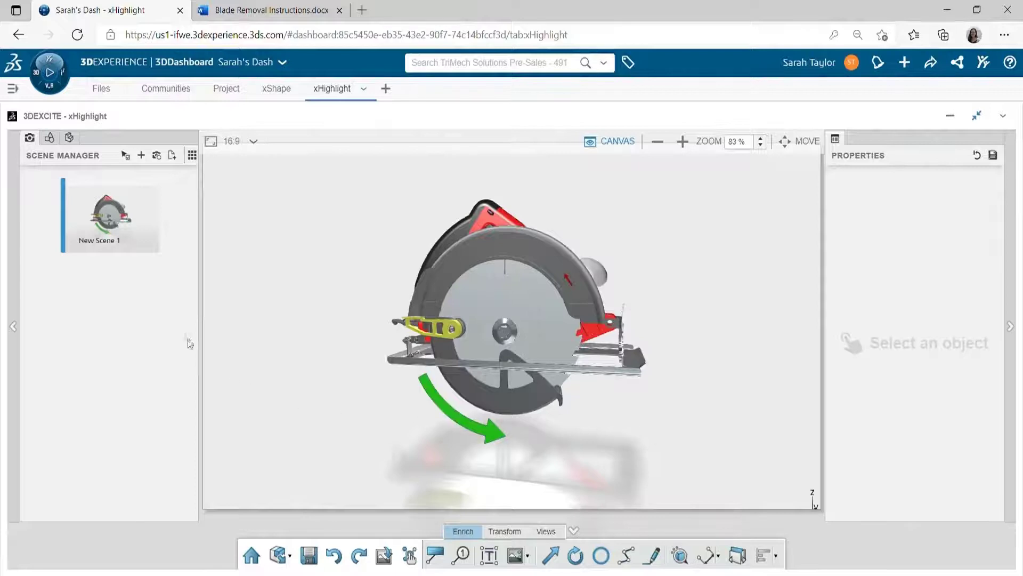
Add a second scene and shift both ends of the green arrow around the blade so it points up toward the saw's front.
left_click(143, 159)
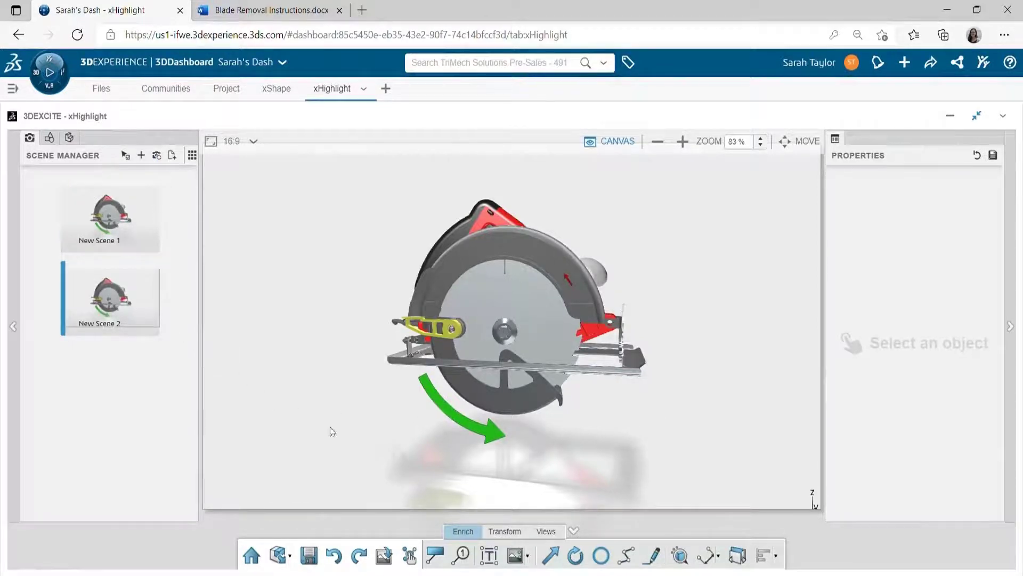
left_click(492, 443)
left_click_drag(498, 442, 562, 446)
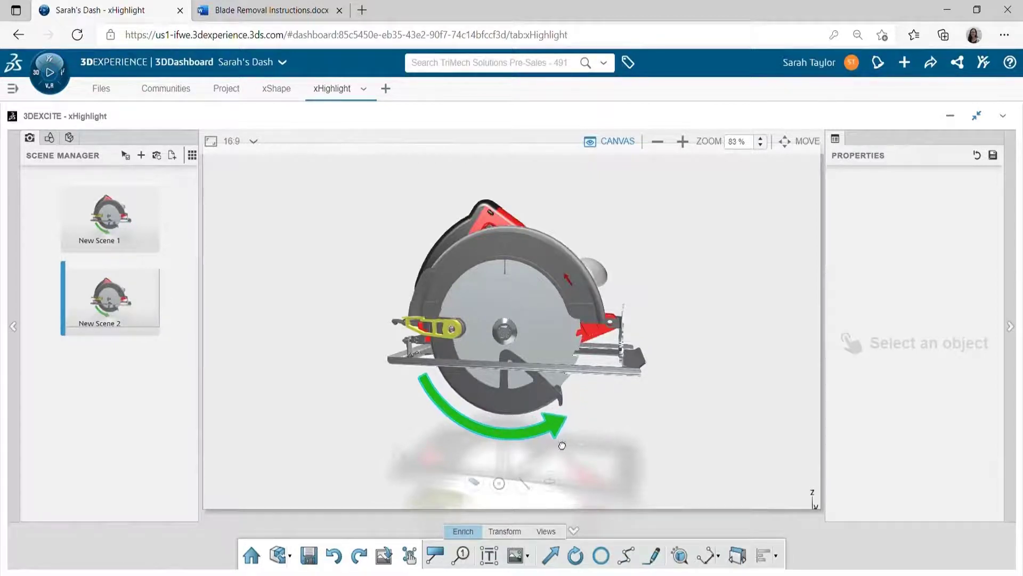
left_click_drag(422, 377, 478, 435)
left_click_drag(555, 432, 599, 413)
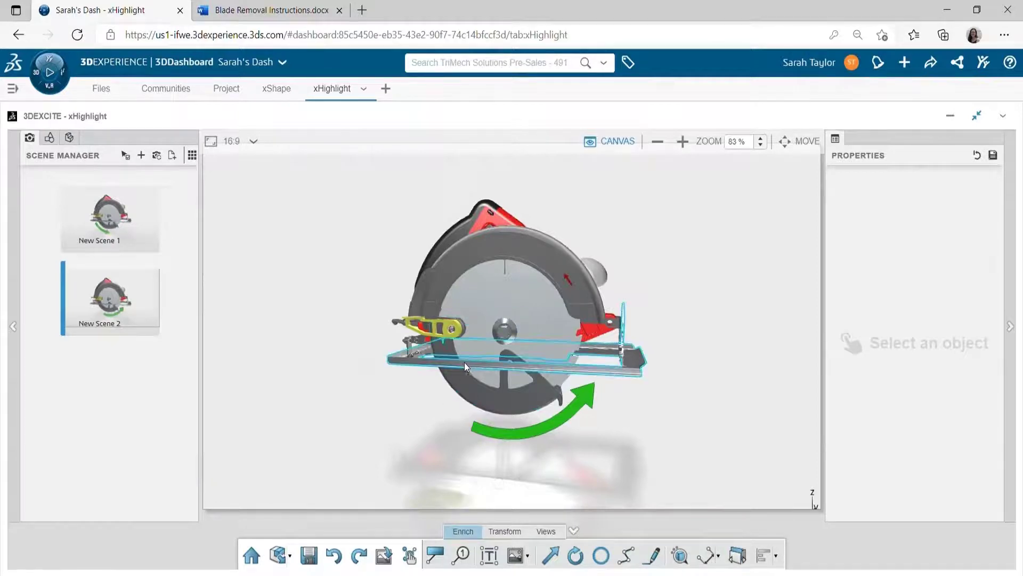
Select the lower blade guard with its yellow lever and screw, and place the transform manipulator's origin on the blade bolt.
scroll(465, 363, "up", 5)
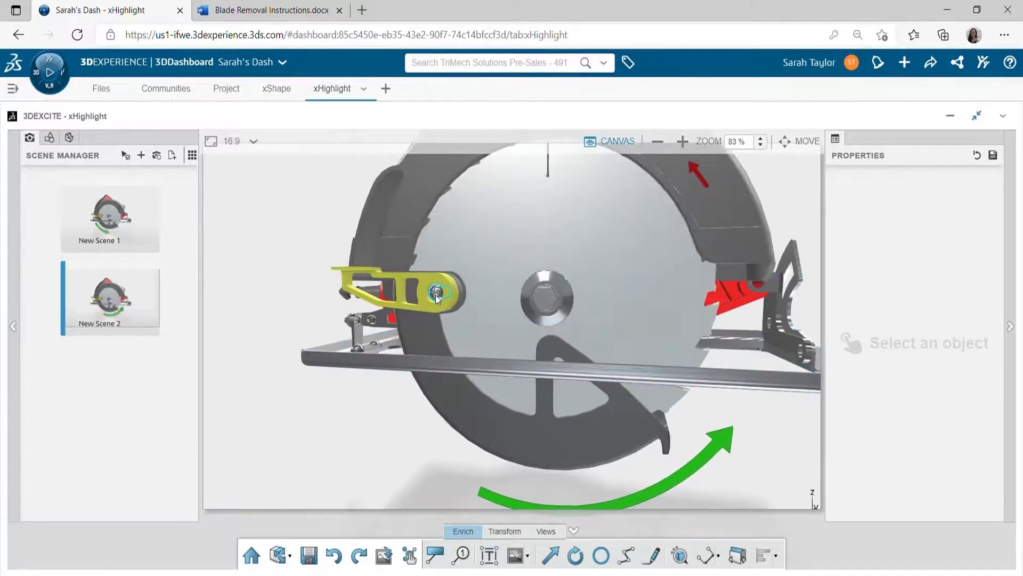
left_click(436, 295)
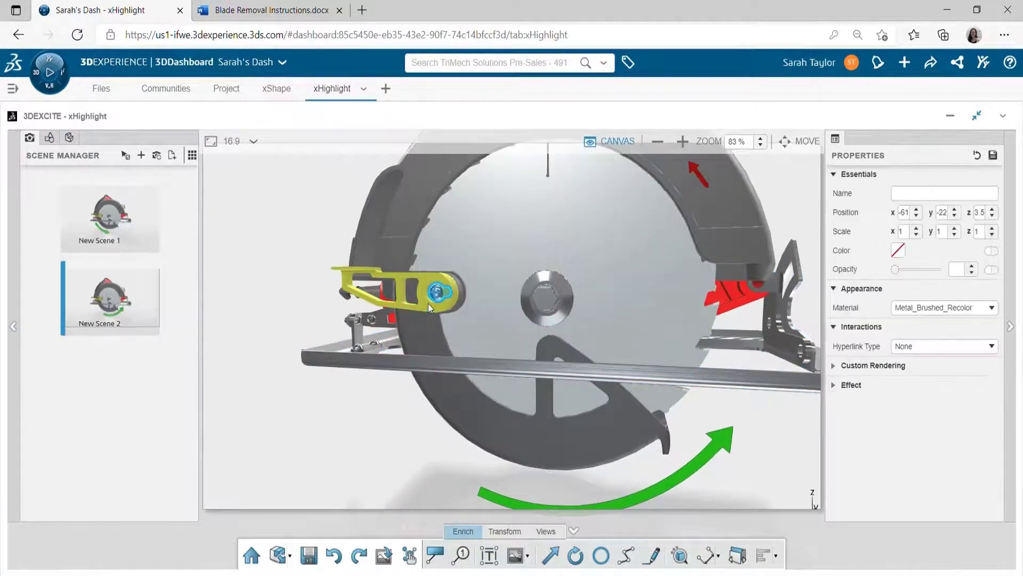
left_click(425, 337)
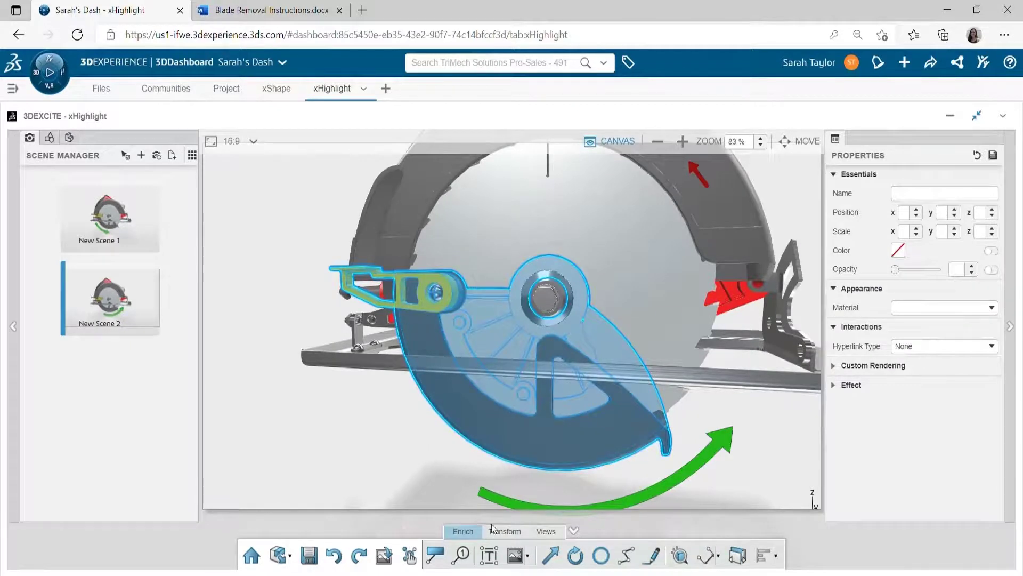
left_click(504, 529)
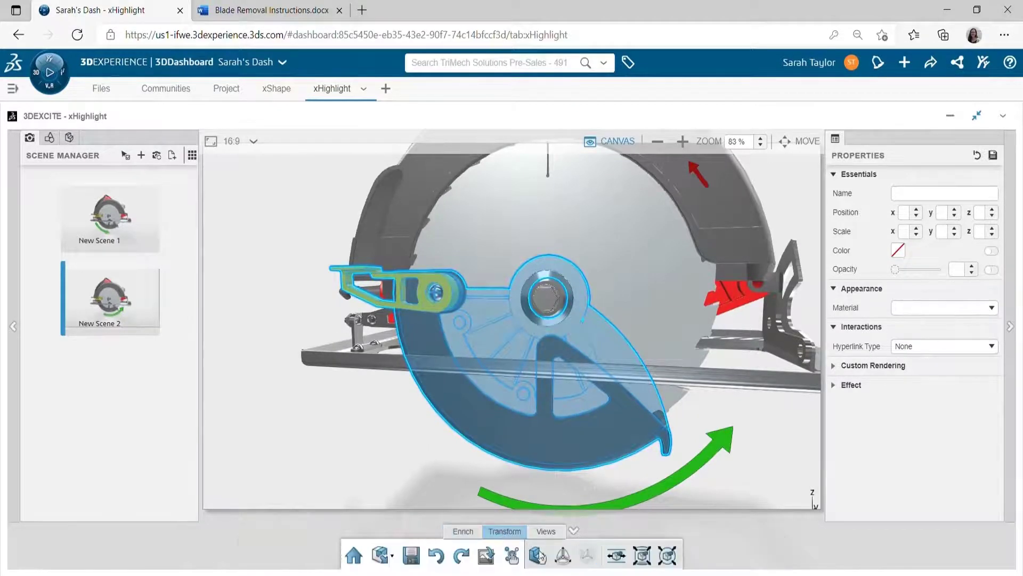
left_click(564, 560)
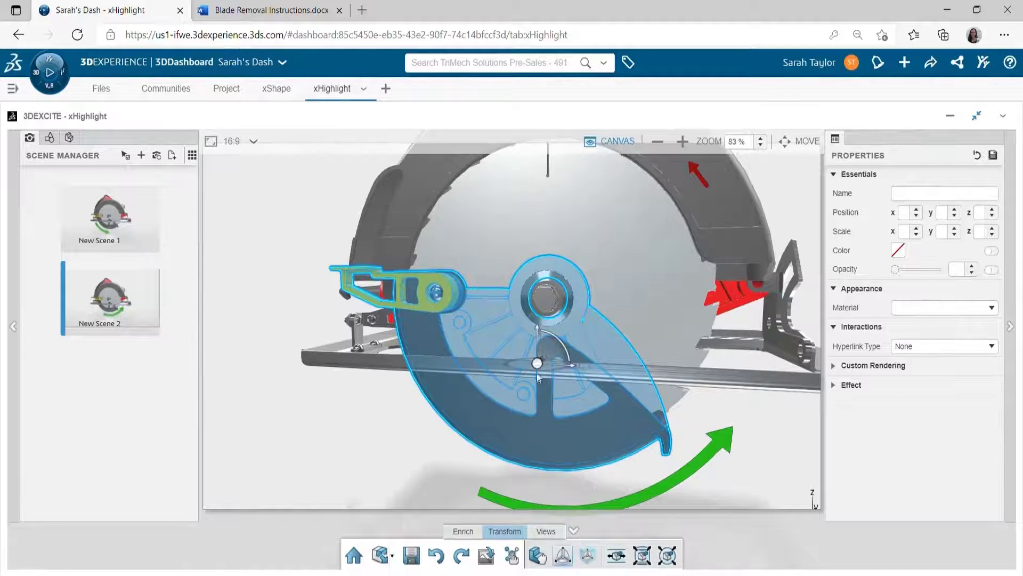
left_click_drag(541, 367, 553, 308)
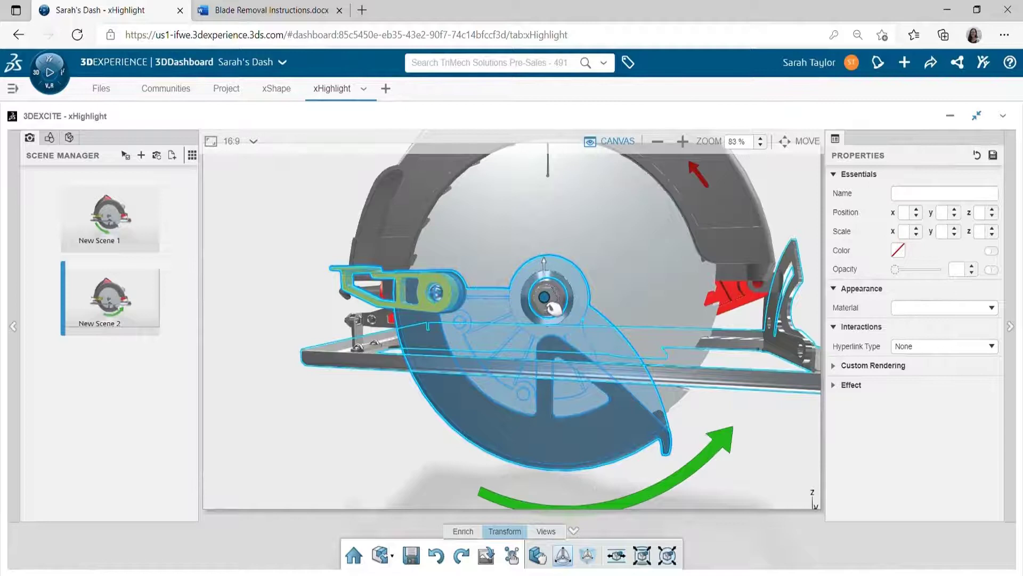
Rotate the lower guard assembly about half a turn around the blade bolt to expose the blade's lower teeth.
scroll(615, 399, "up", 3)
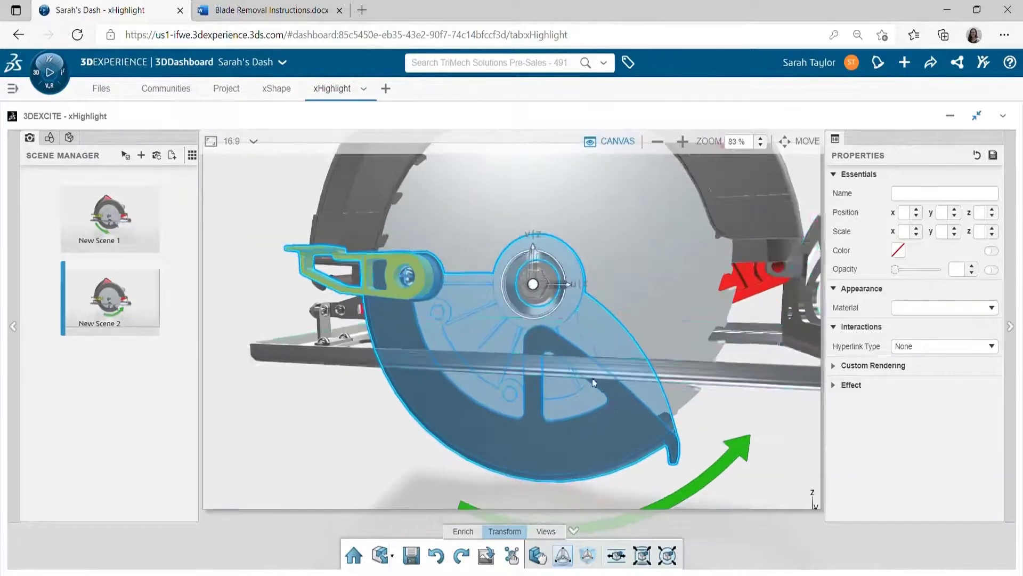
scroll(594, 381, "down", 3)
scroll(539, 206, "down", 1)
middle_click_drag(539, 205, 526, 274)
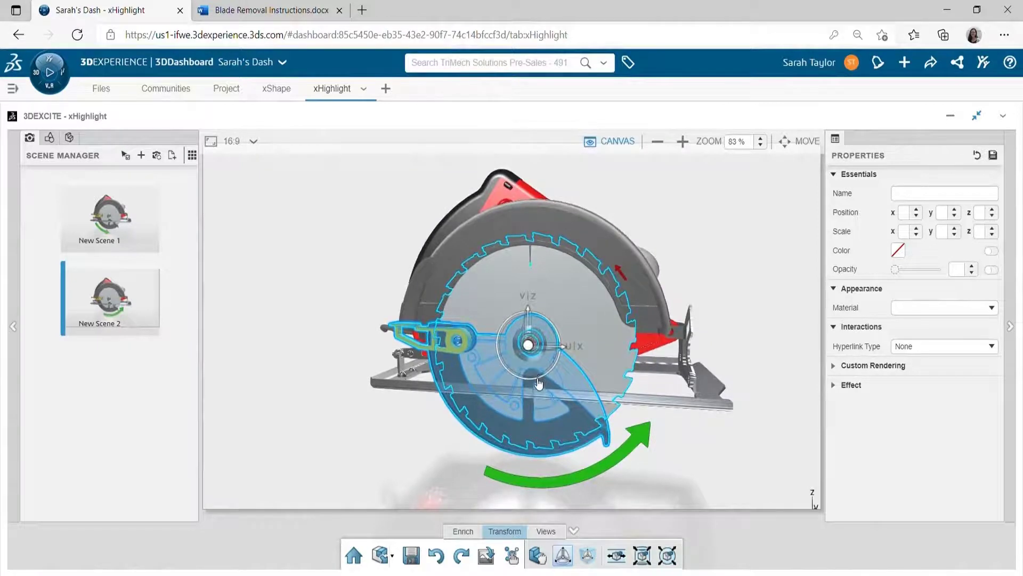
left_click_drag(539, 380, 572, 350)
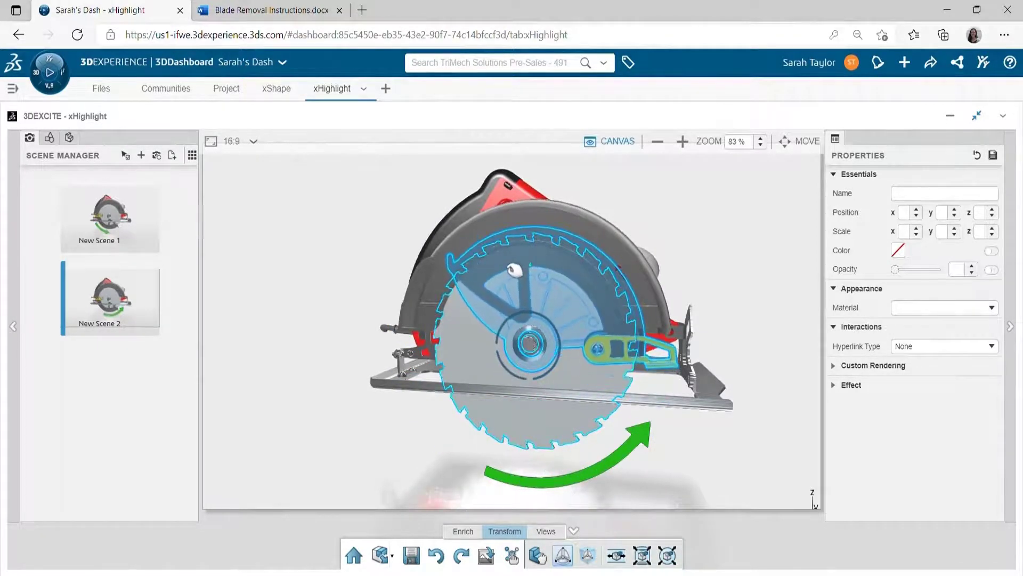
left_click(510, 266)
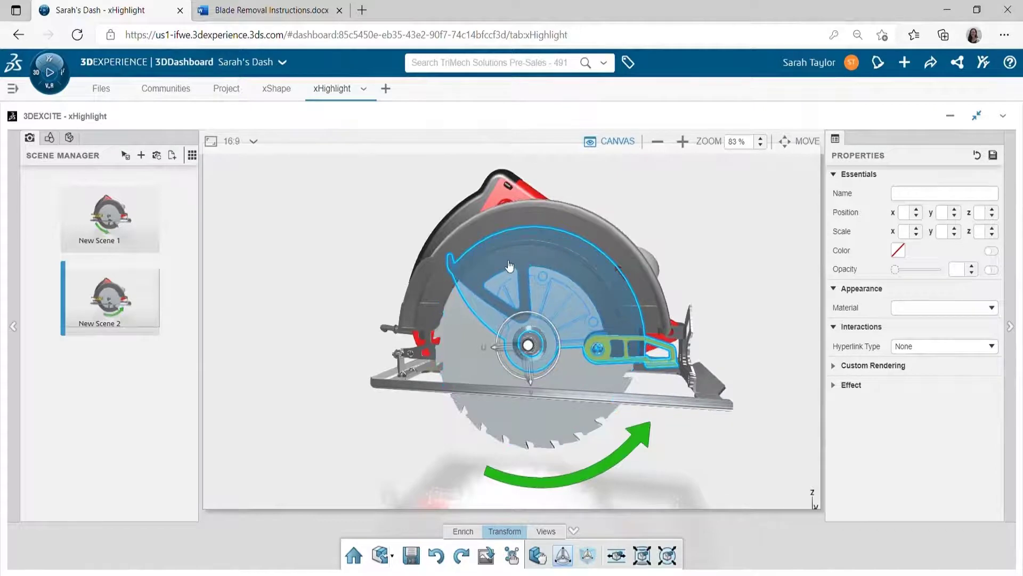
left_click(665, 463)
Extend the head of the green circular arrow slightly farther up around the blade.
left_click(638, 442)
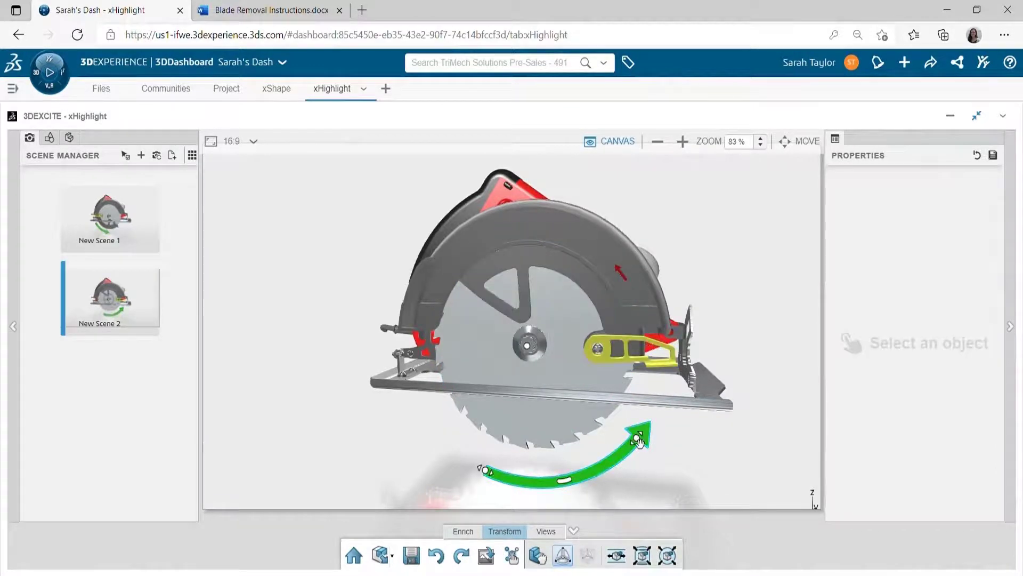
left_click_drag(640, 443, 647, 433)
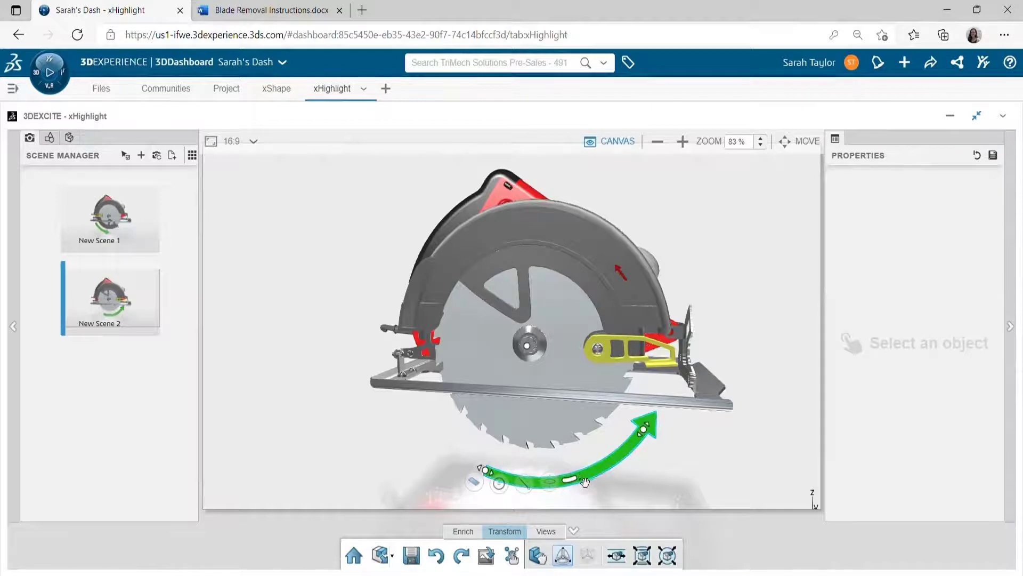
Nudge the green circular arrow slightly closer to the blade and add a third scene.
left_click_drag(573, 480, 571, 477)
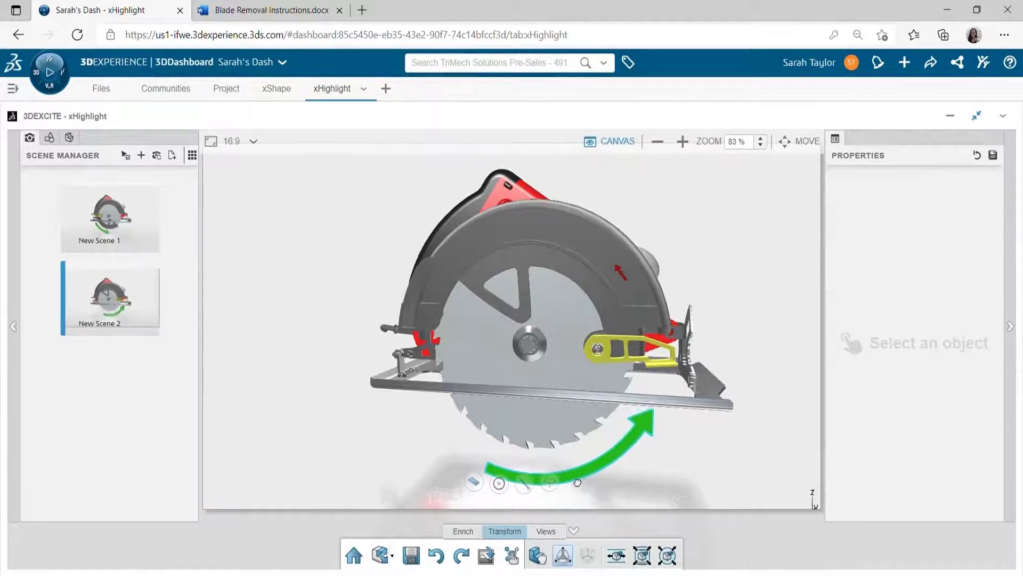
left_click(649, 477)
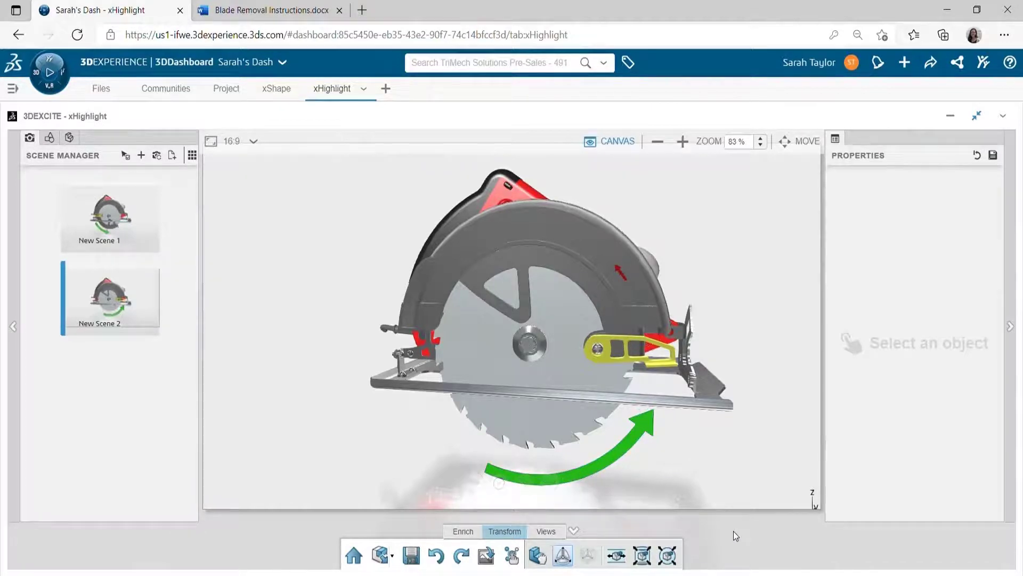
left_click(142, 155)
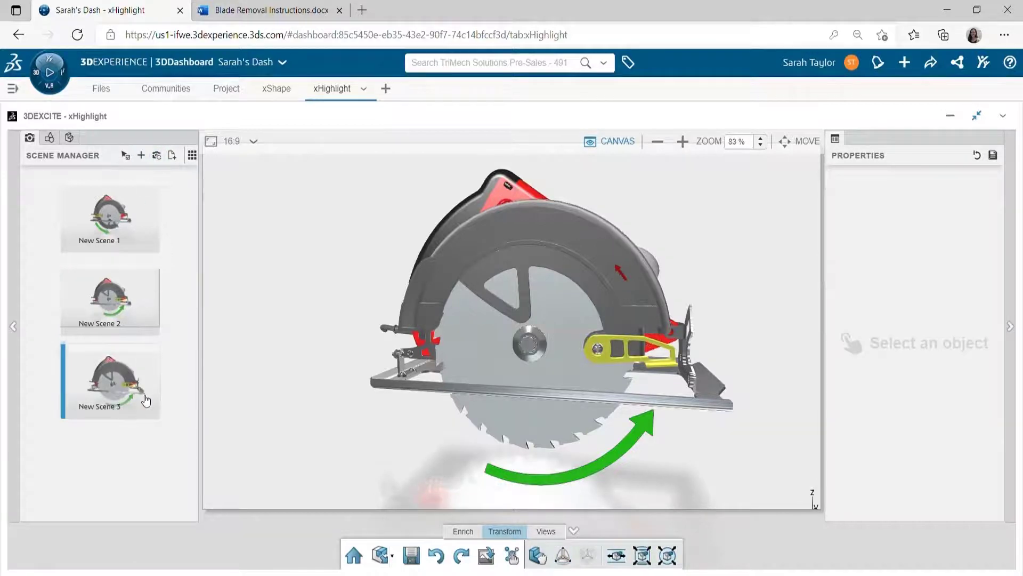
Set up an angled front view of the saw for the third scene and hide the green circular arrow.
middle_click_drag(504, 371, 429, 414)
scroll(503, 392, "down", 2)
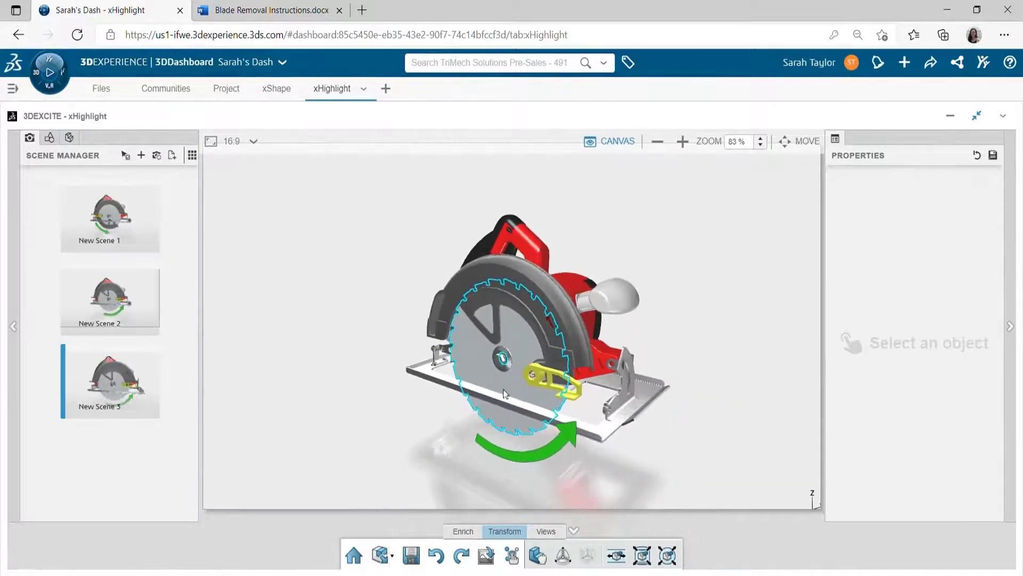
middle_click_drag(505, 393, 478, 414)
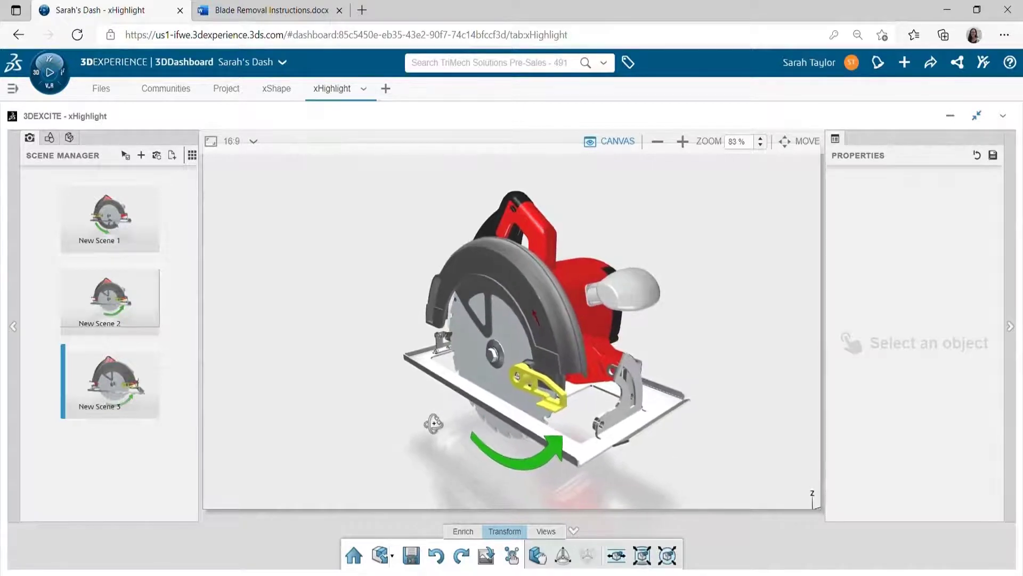
scroll(366, 390, "up", 2)
scroll(326, 373, "down", 1)
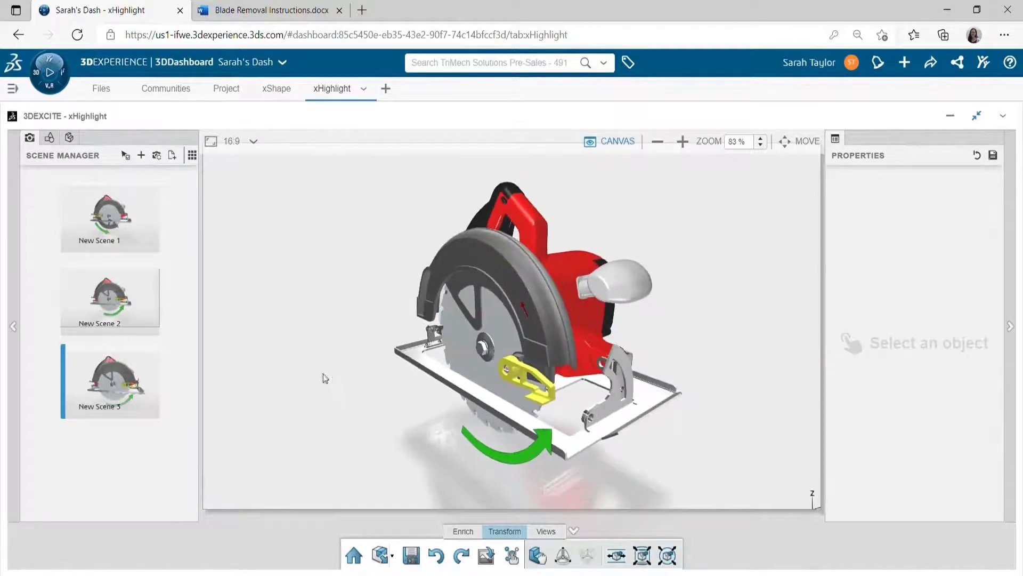
scroll(655, 360, "up", 1)
scroll(657, 355, "down", 1)
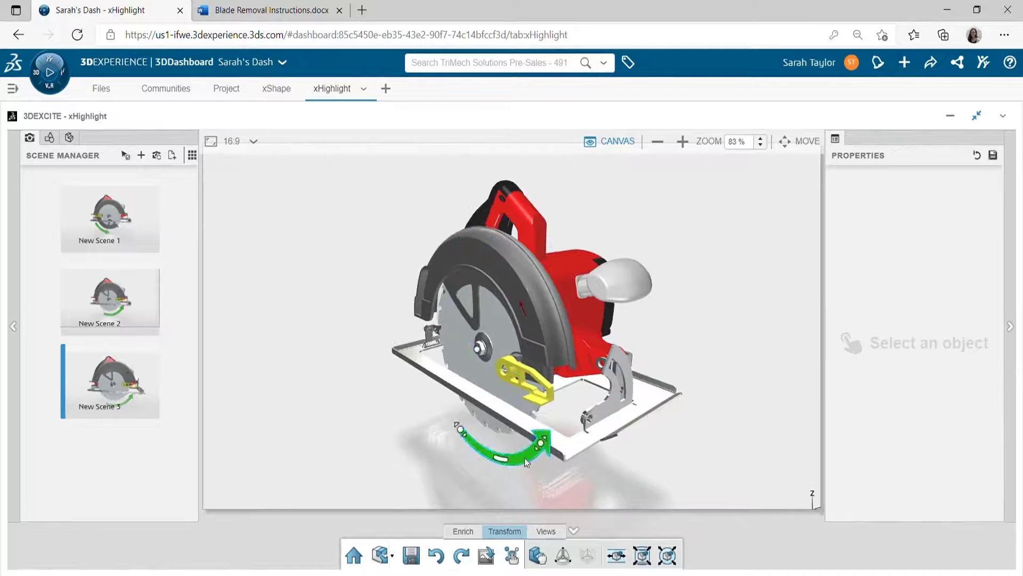
left_click(525, 457)
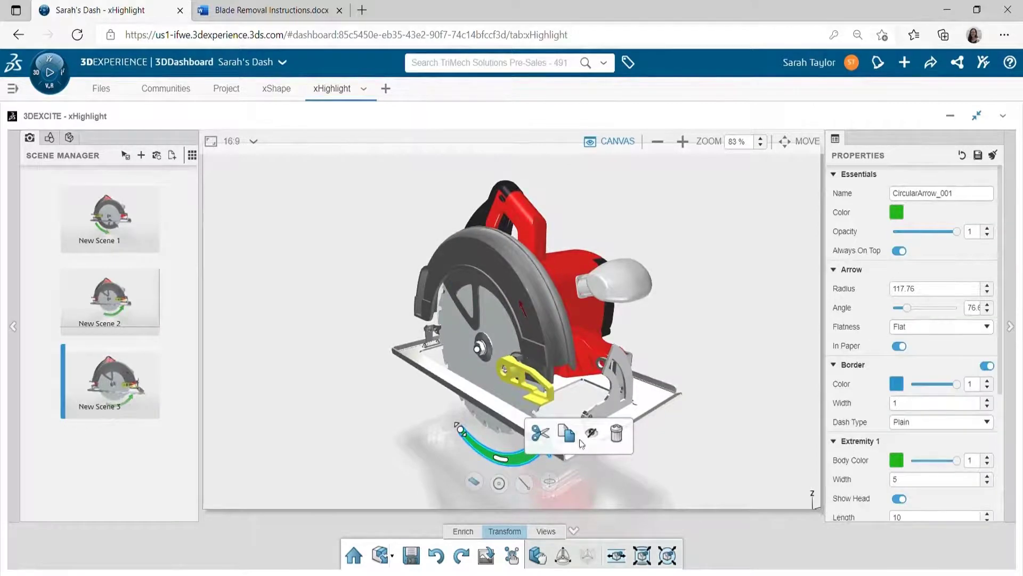
left_click(591, 433)
left_click(659, 470)
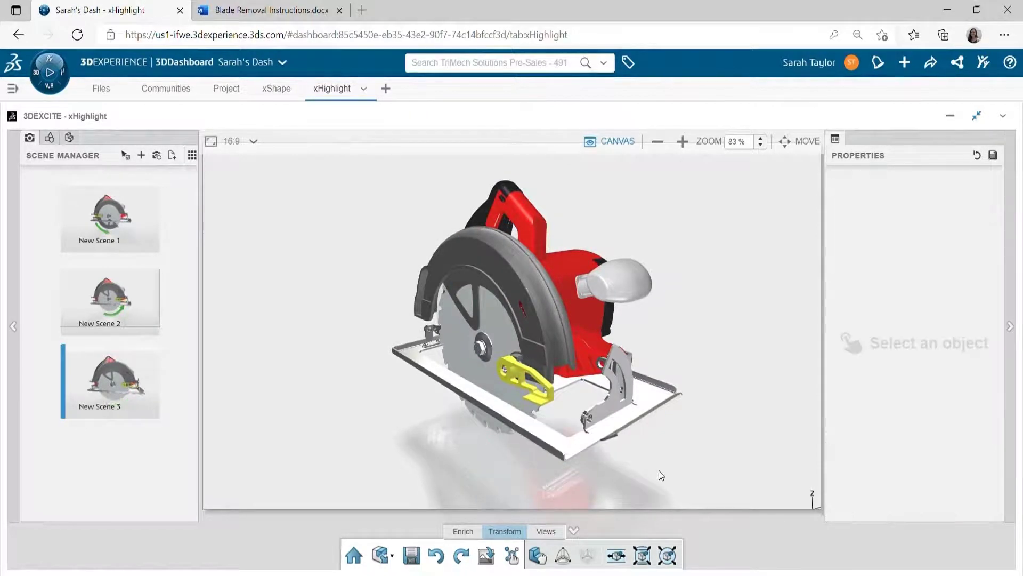
Pull the blade bolt straight out along its axis, well clear of the saw blade.
middle_click_drag(533, 469, 491, 481)
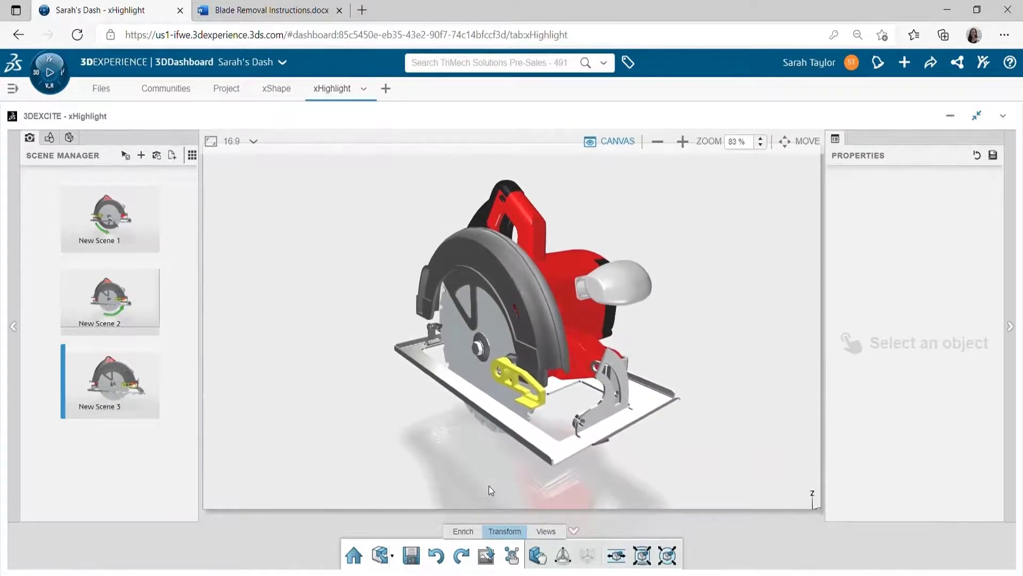
left_click(480, 349)
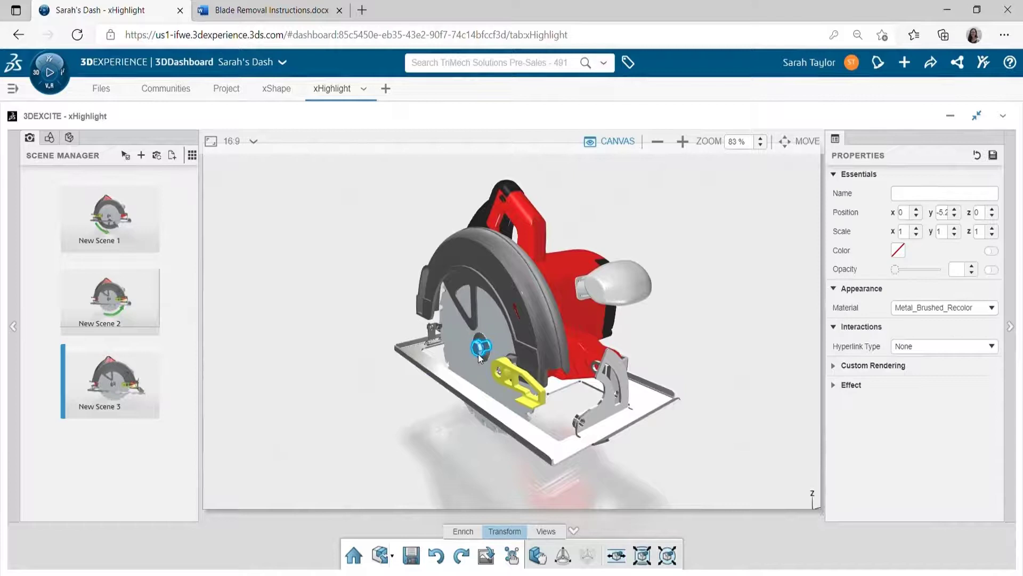
left_click(562, 555)
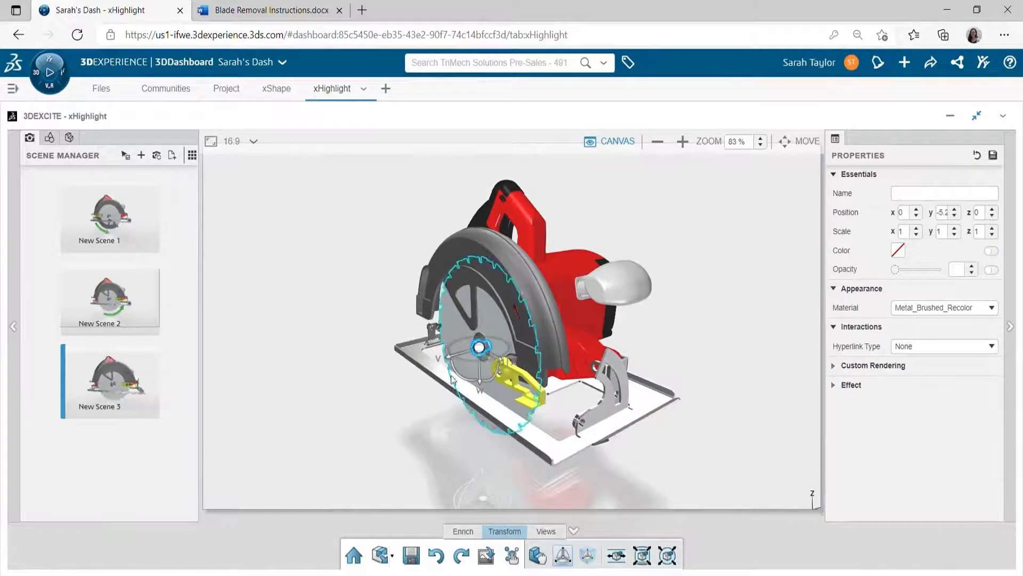
left_click_drag(454, 359, 301, 429)
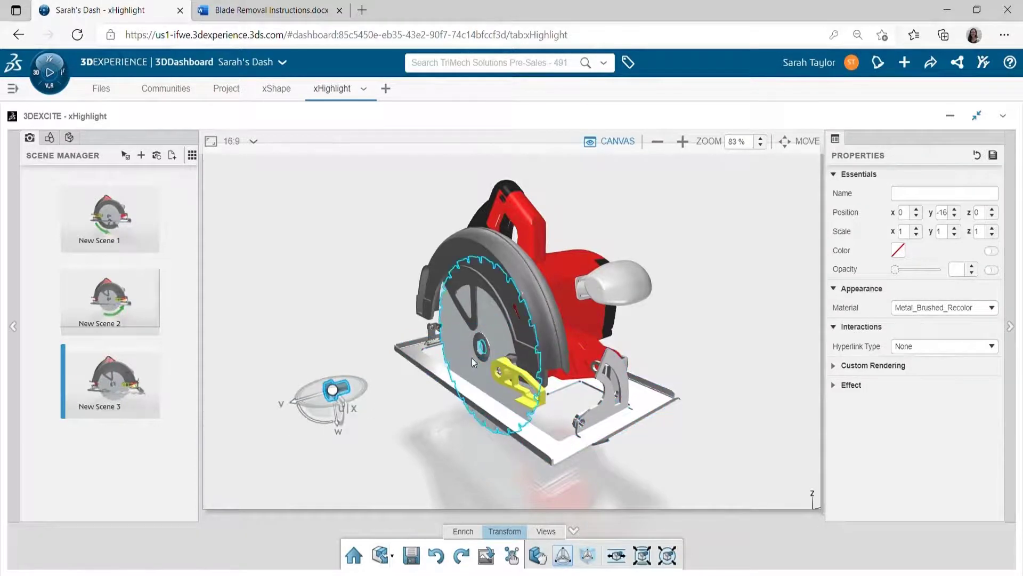
Pull the blade washer out along the same axis to a position just short of the removed bolt.
left_click(484, 353)
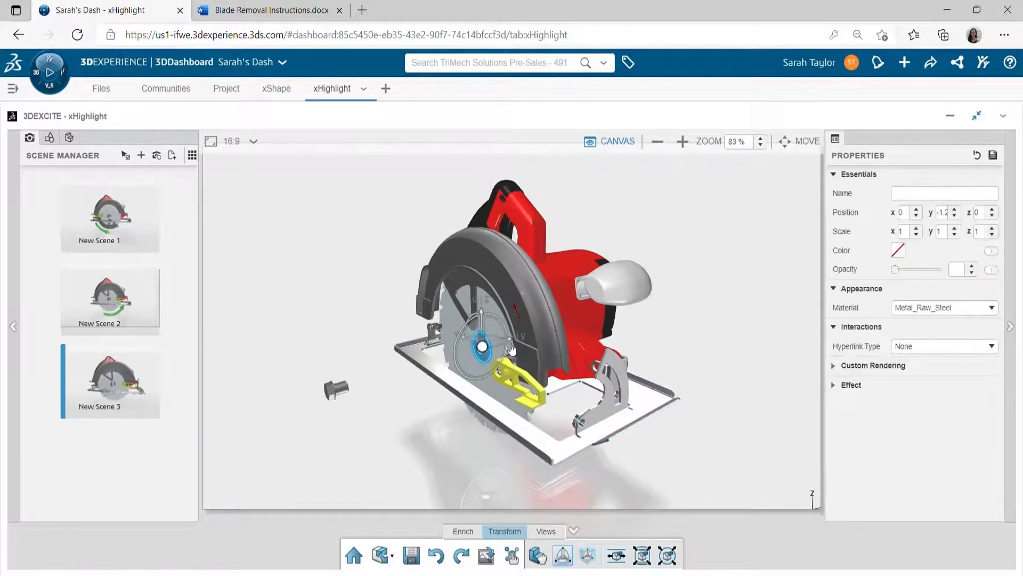
left_click_drag(512, 346, 417, 390)
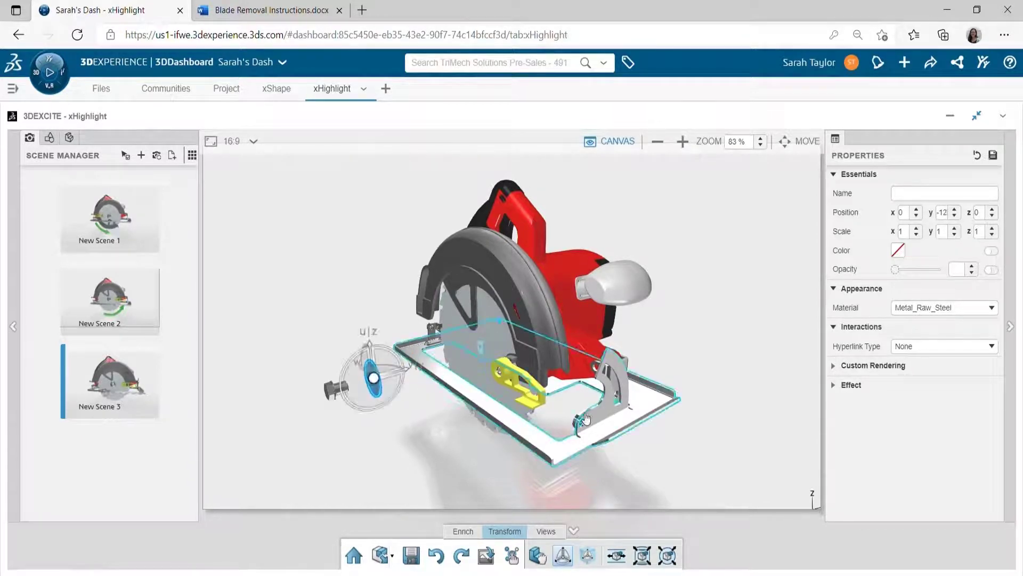
left_click(681, 460)
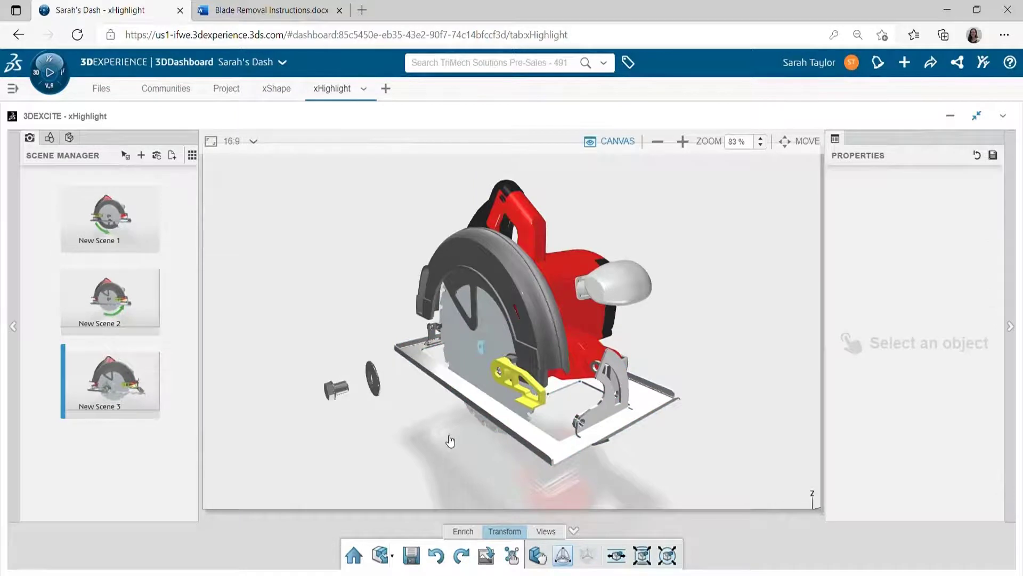
Add a straight arrow running from the blade's centre to the removed washer, with its head at the washer.
left_click(466, 533)
left_click(553, 559)
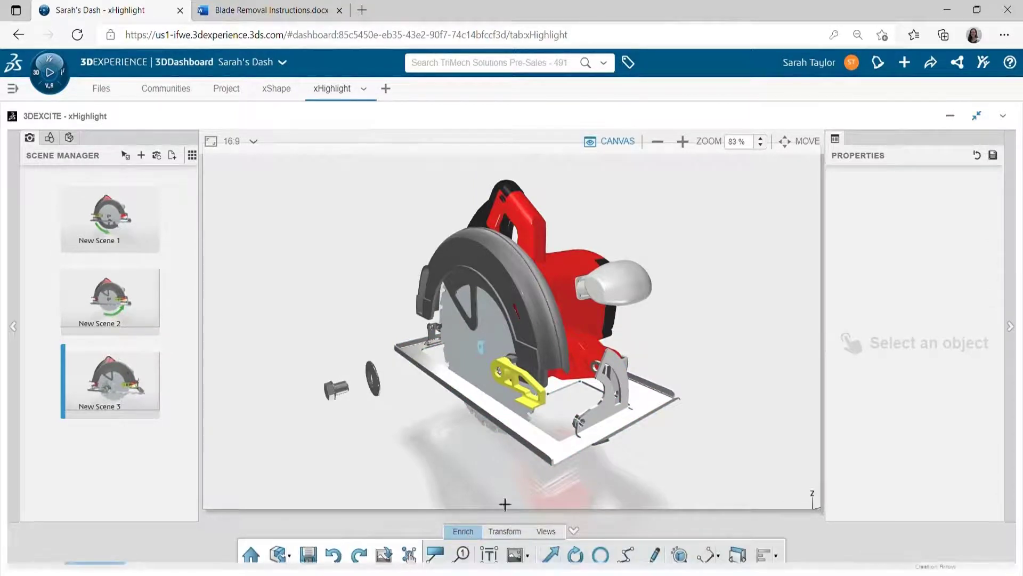
left_click(388, 382)
left_click_drag(431, 299, 481, 358)
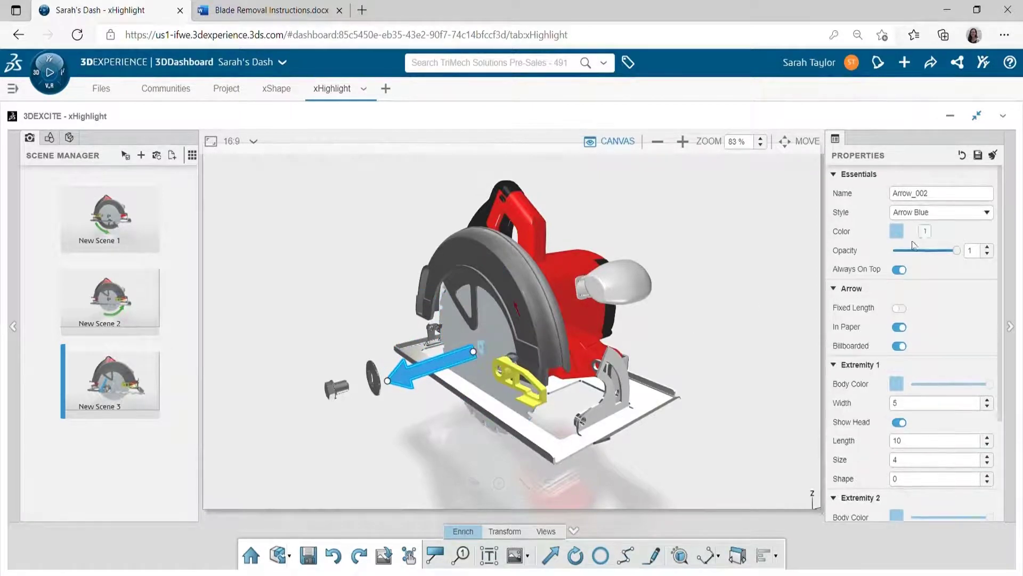
Change the straight arrow's colour from the style's blue to the same green as the circular arrow.
left_click(896, 231)
left_click(897, 232)
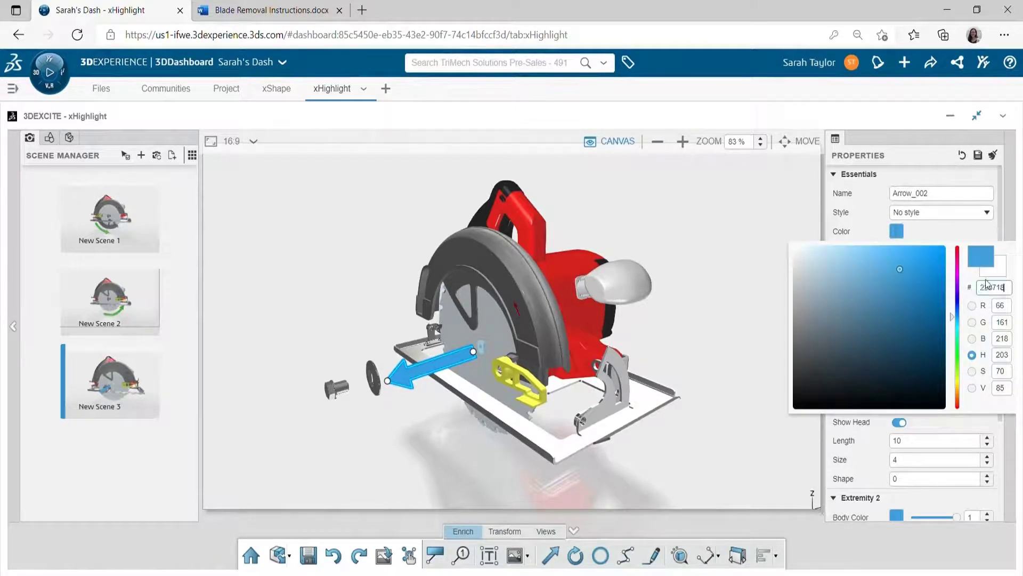
key("Return")
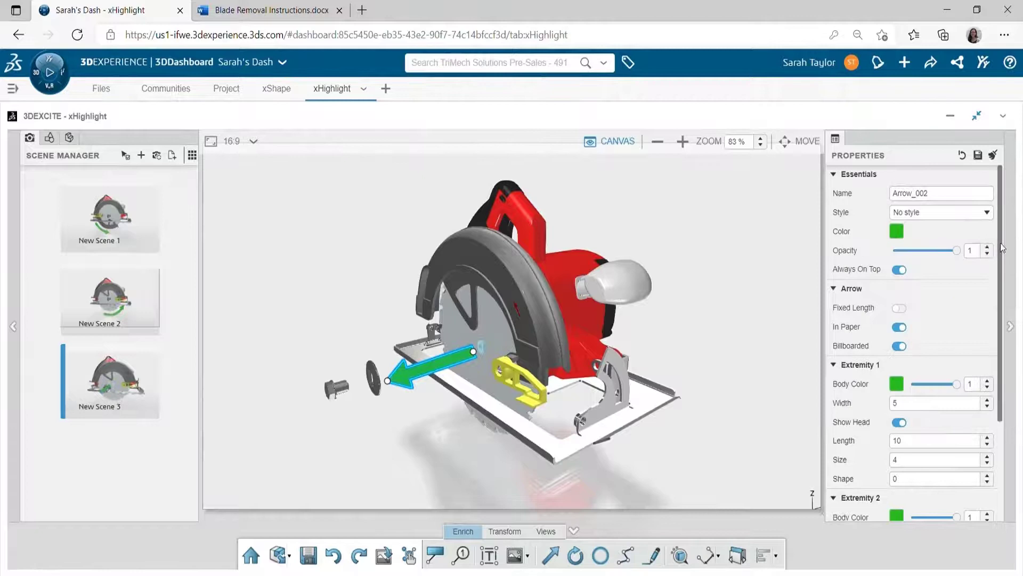
Keep the straight arrow's border black and set the border width to 1.
scroll(956, 437, "down", 3)
left_click(897, 454)
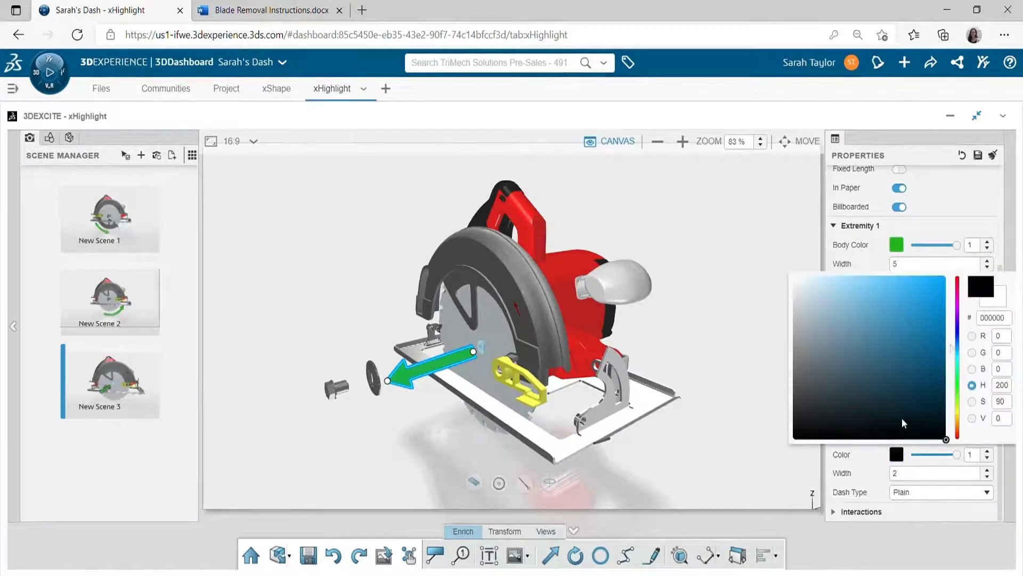
key("Return")
left_click_drag(1001, 324, 1001, 431)
left_click(898, 455)
left_click(902, 438)
left_click(882, 465)
left_click(987, 476)
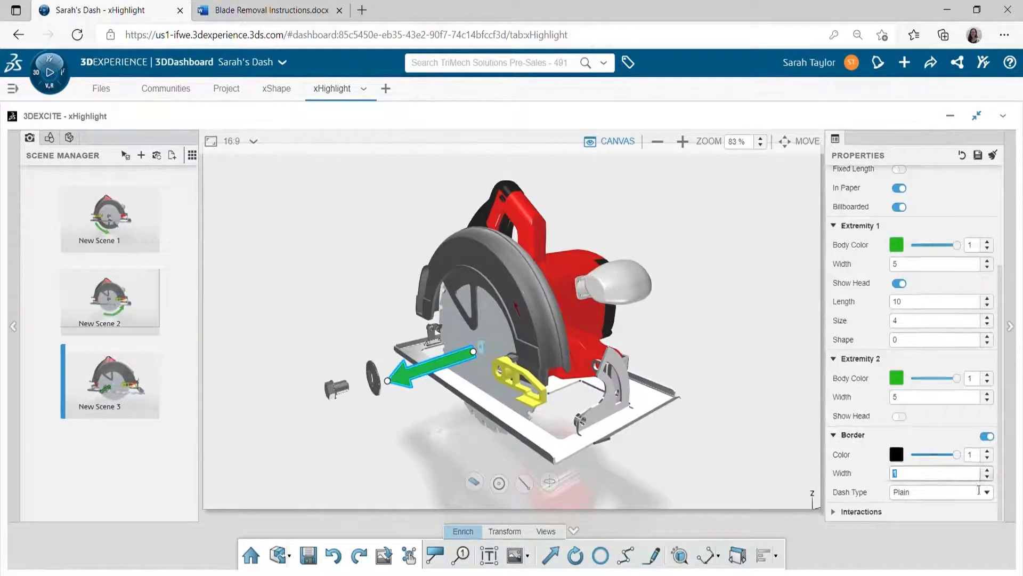
Slim the straight arrow by setting its head length to 9, head size to 3, and both extremity widths to 2.
scroll(979, 490, "up", 3)
left_click(987, 444)
left_click(988, 463)
left_click(987, 408)
left_click(987, 408)
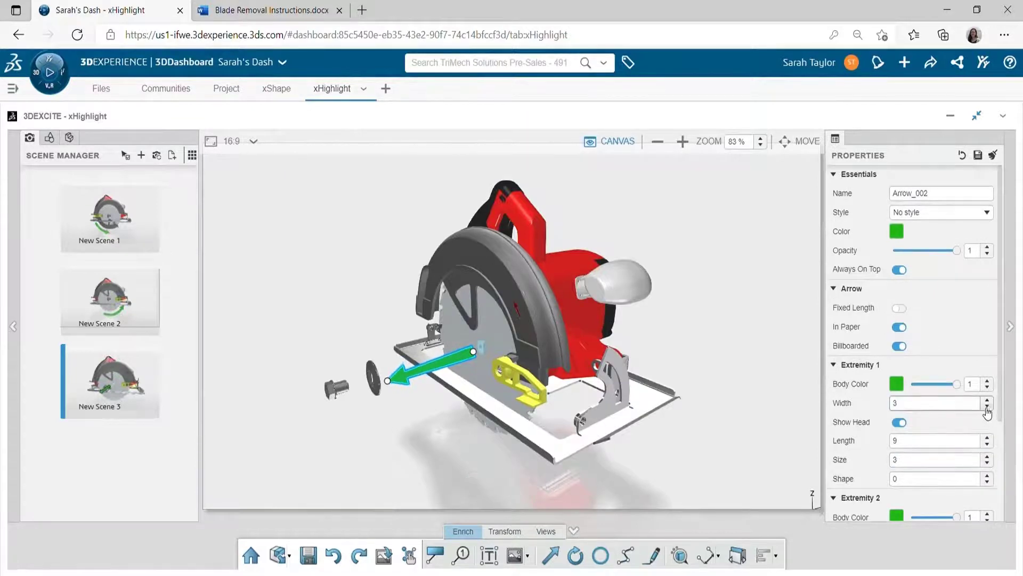
left_click(987, 408)
left_click(834, 366)
left_click(987, 426)
left_click(988, 426)
left_click(987, 427)
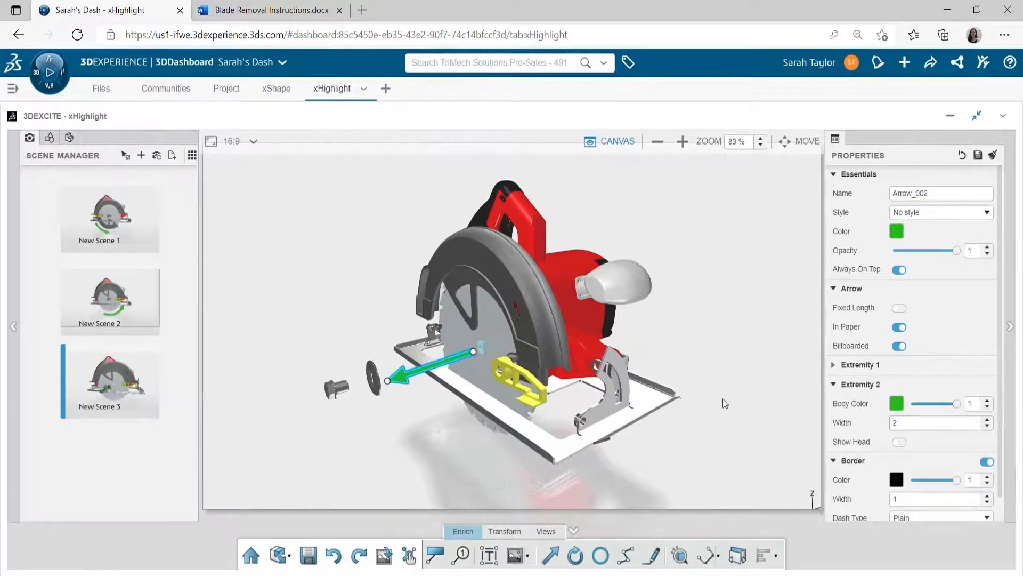
Extend the straight arrow's tip slightly to meet the washer and update the third scene with the current view.
left_click_drag(390, 384, 384, 378)
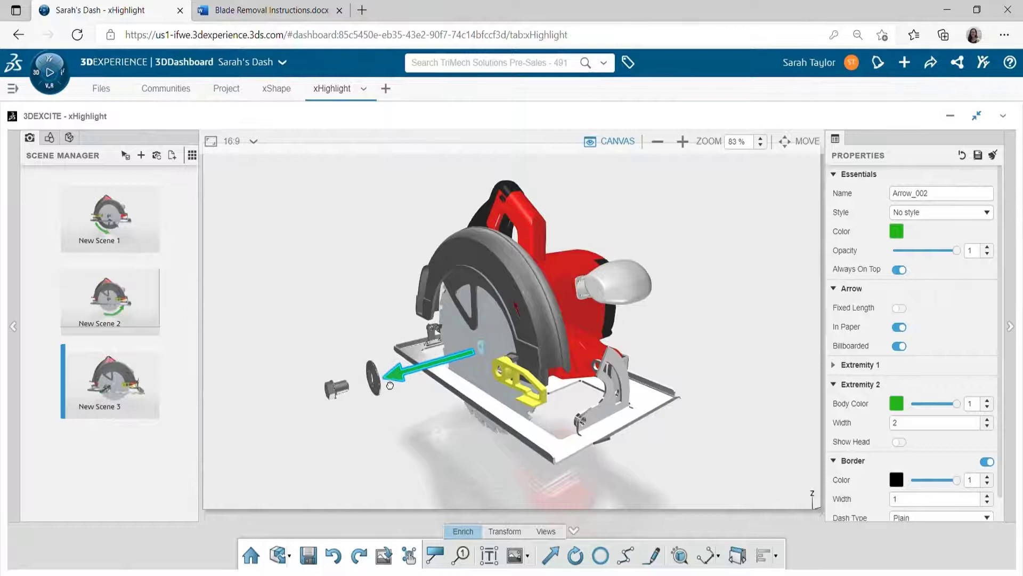
left_click(442, 435)
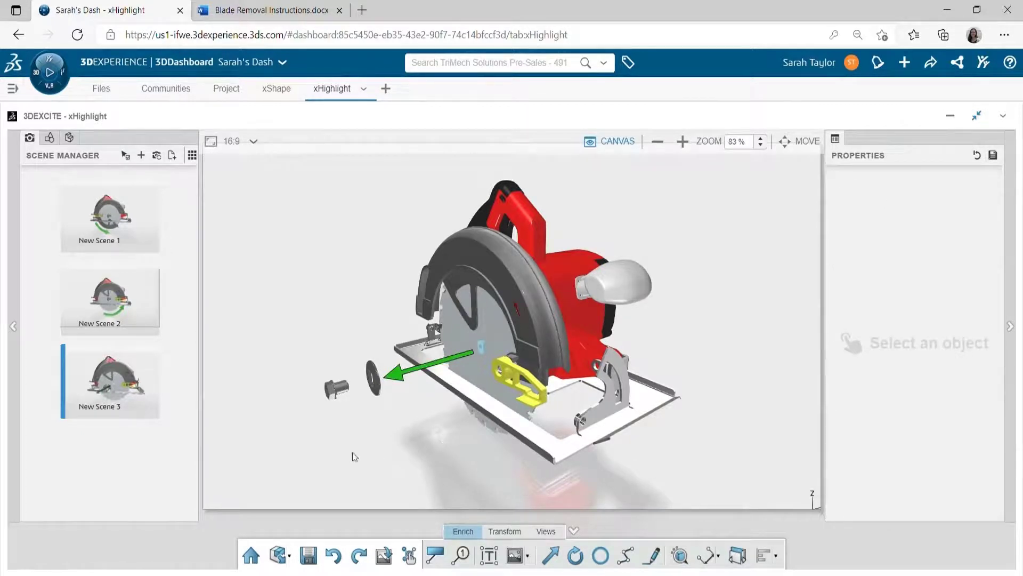
left_click(158, 157)
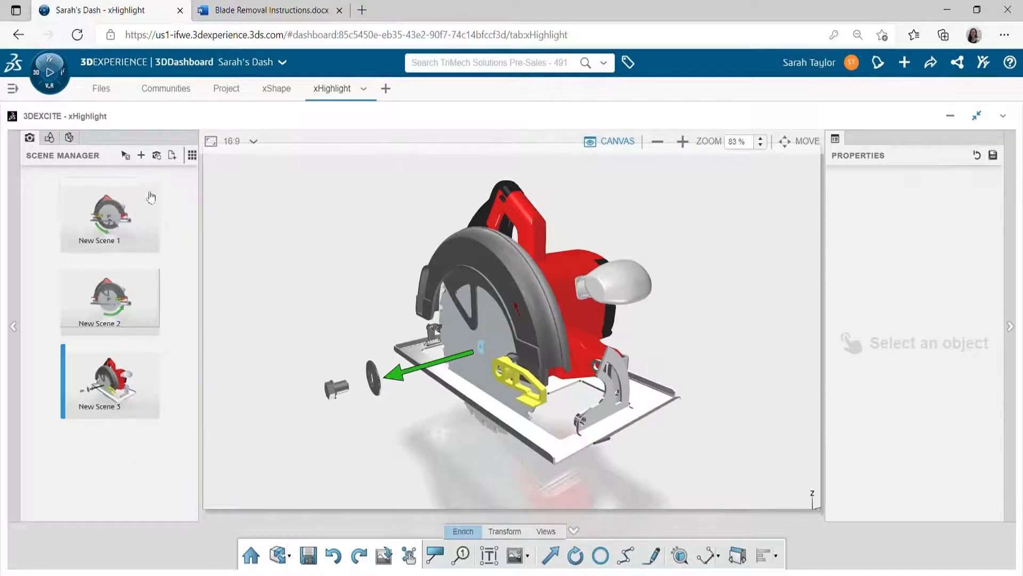
Add a fourth scene and hide the removed bolt, the washer and the straight green arrow in it.
left_click(148, 158)
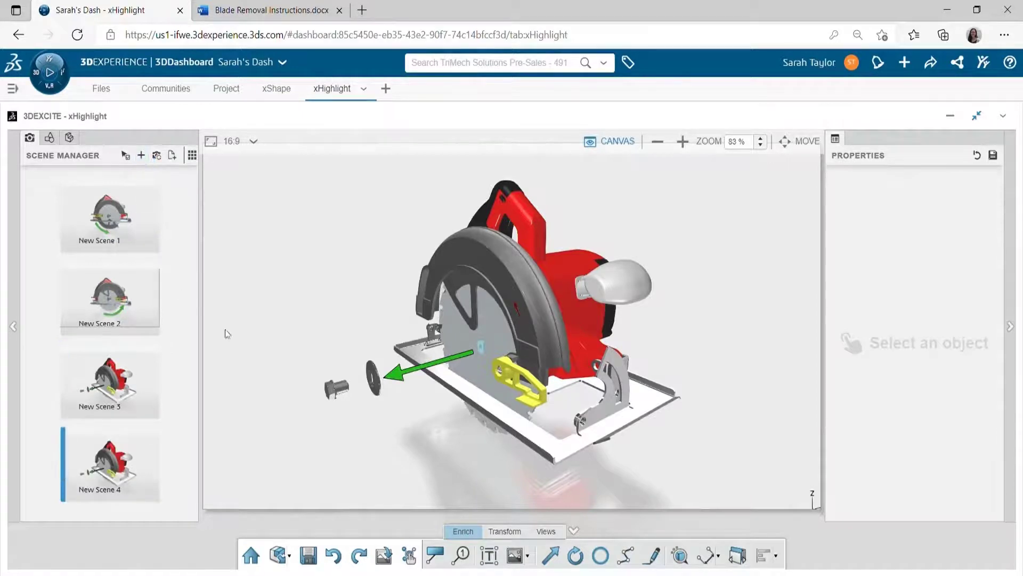
left_click(344, 395)
left_click(409, 365)
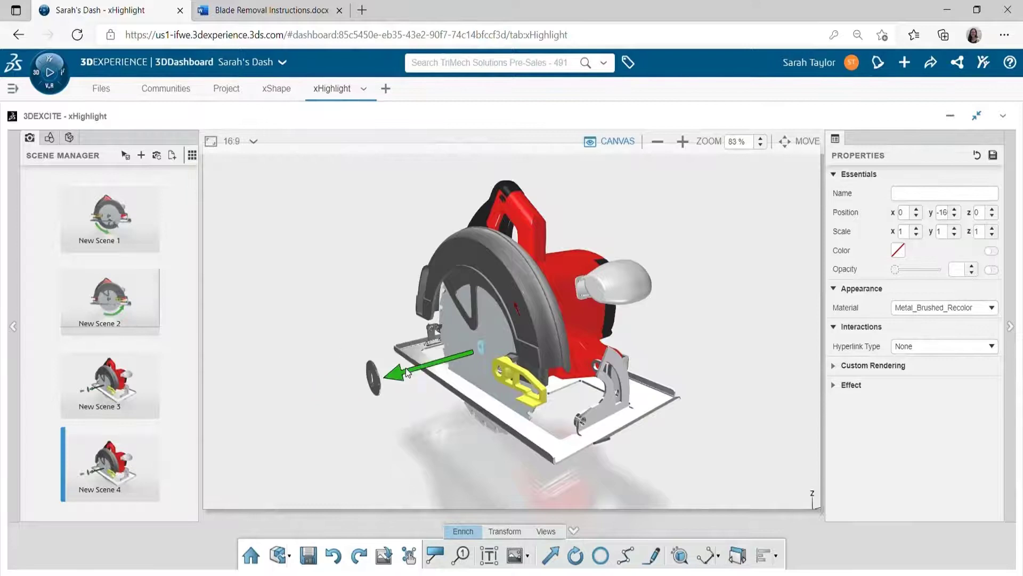
left_click(377, 389)
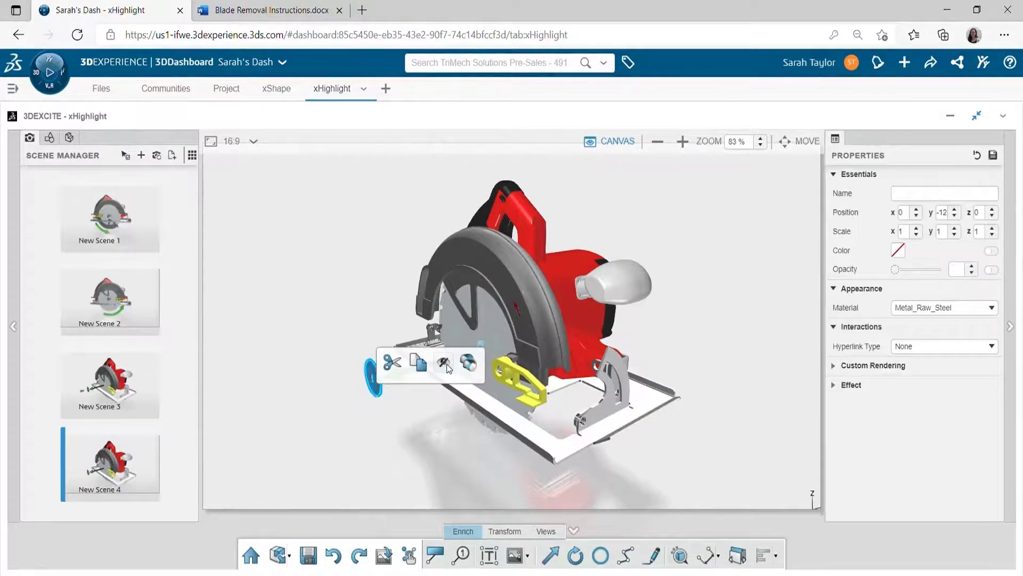
left_click(447, 366)
left_click(397, 414)
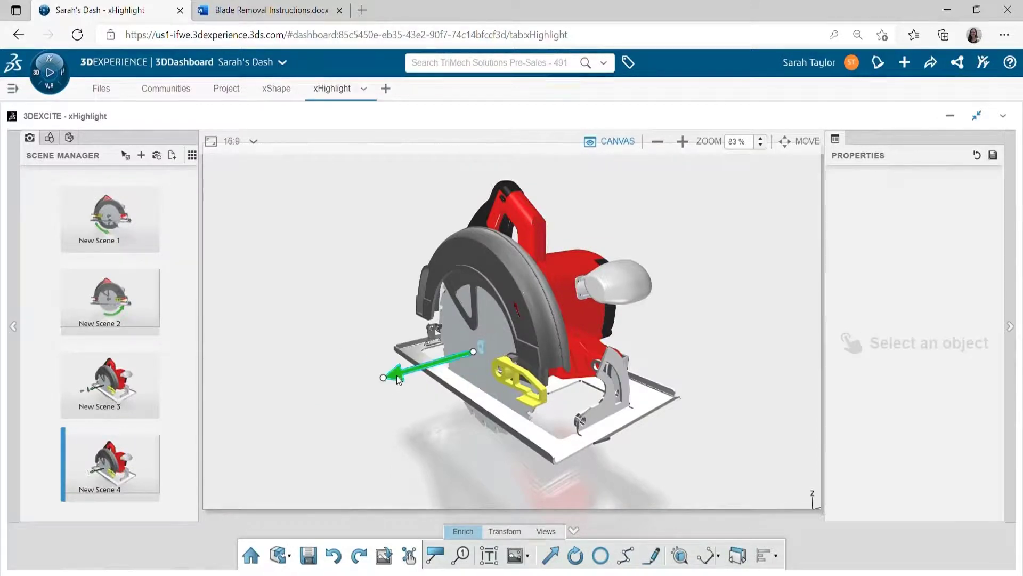
left_click(397, 375)
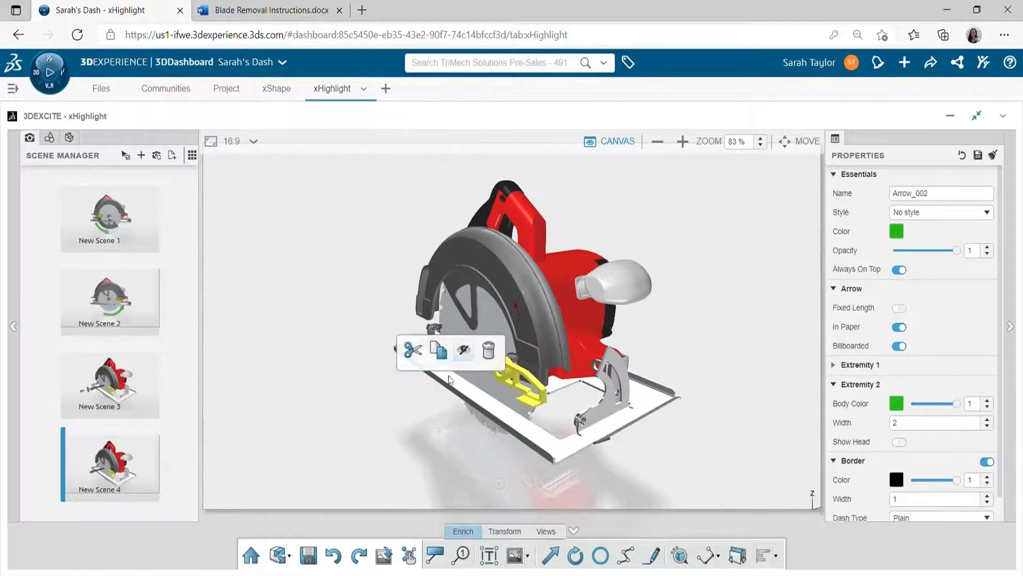
left_click(418, 417)
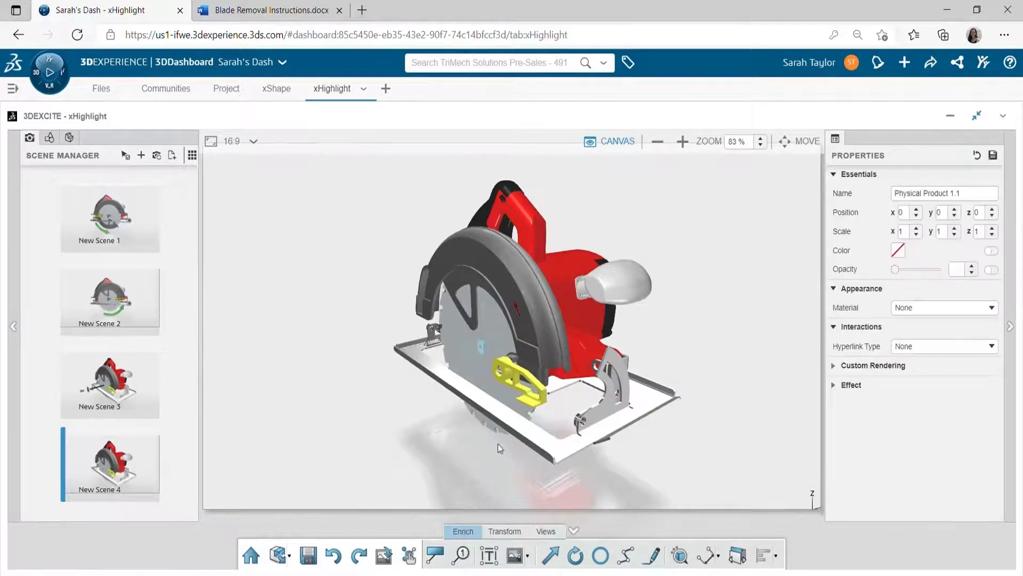
Move the saw blade straight down out of the saw so it sits below the base plate in the fourth scene.
scroll(491, 447, "up", 3)
scroll(490, 451, "down", 5)
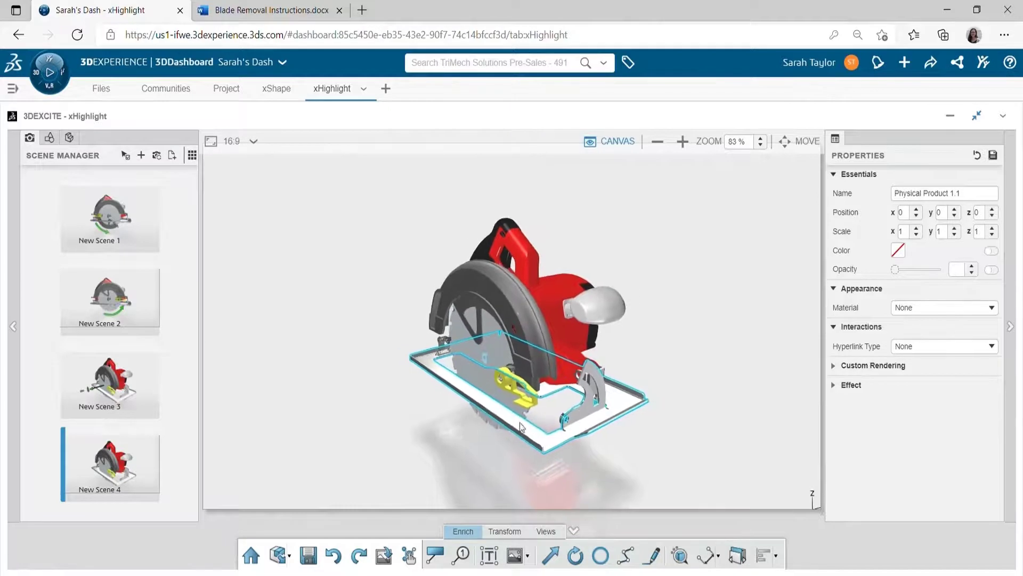
middle_click_drag(520, 423, 615, 425)
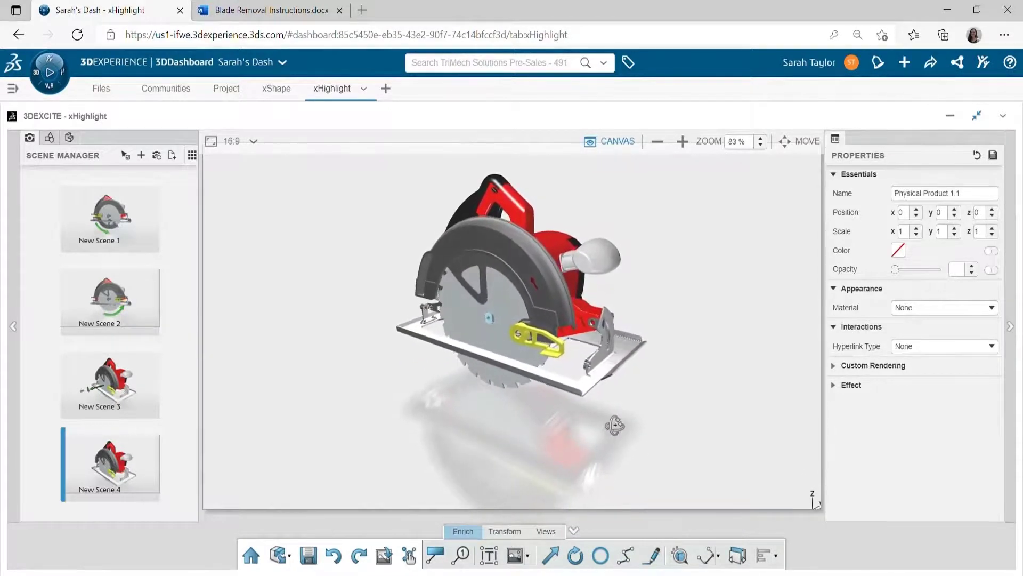
left_click(488, 344)
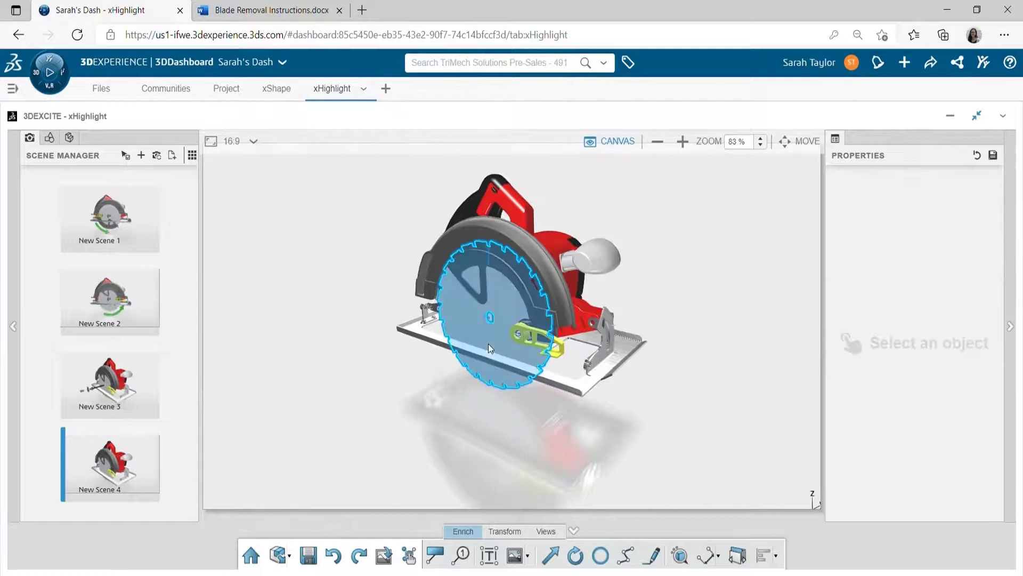
left_click(505, 530)
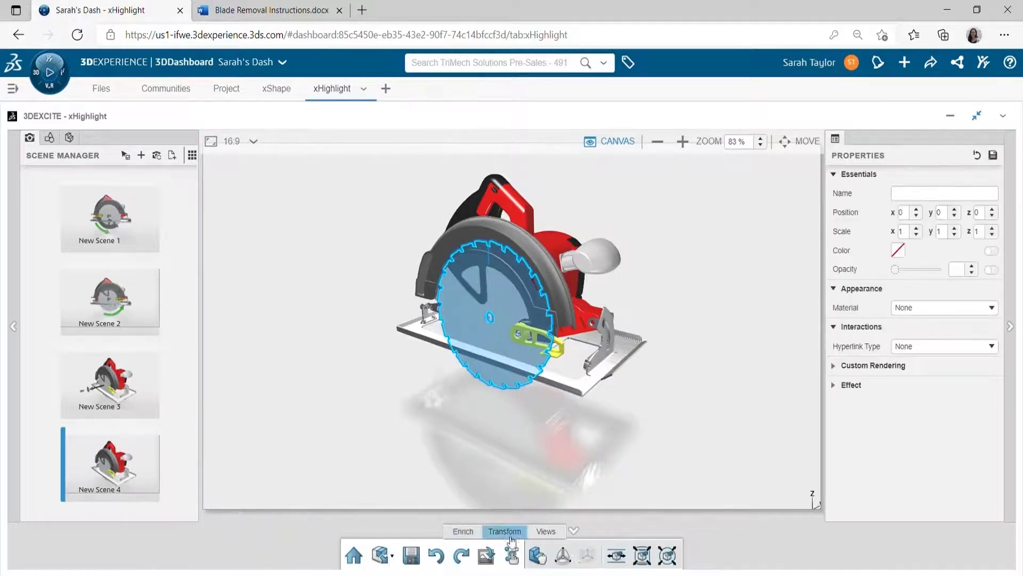
left_click(566, 559)
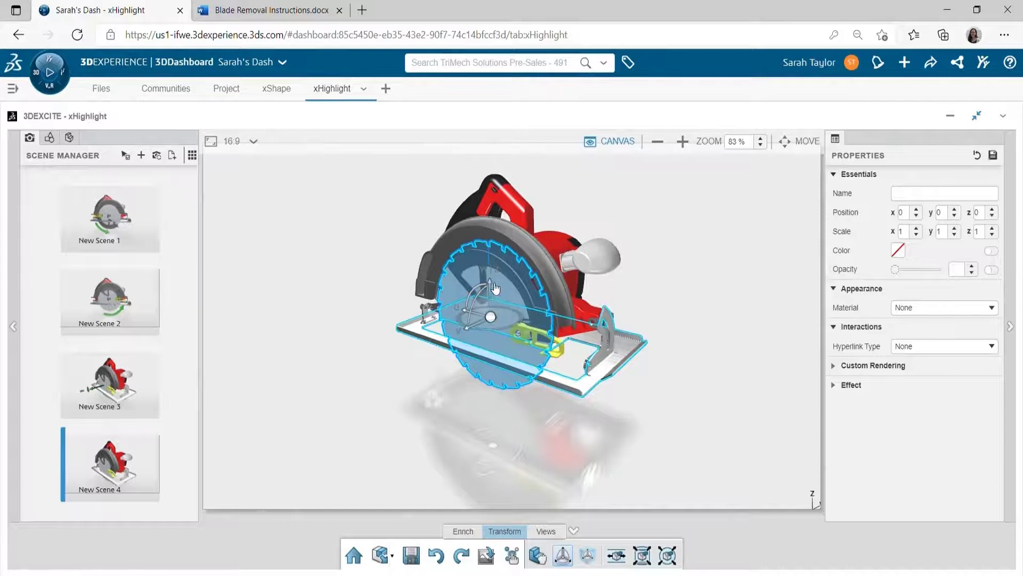
left_click_drag(495, 289, 491, 431)
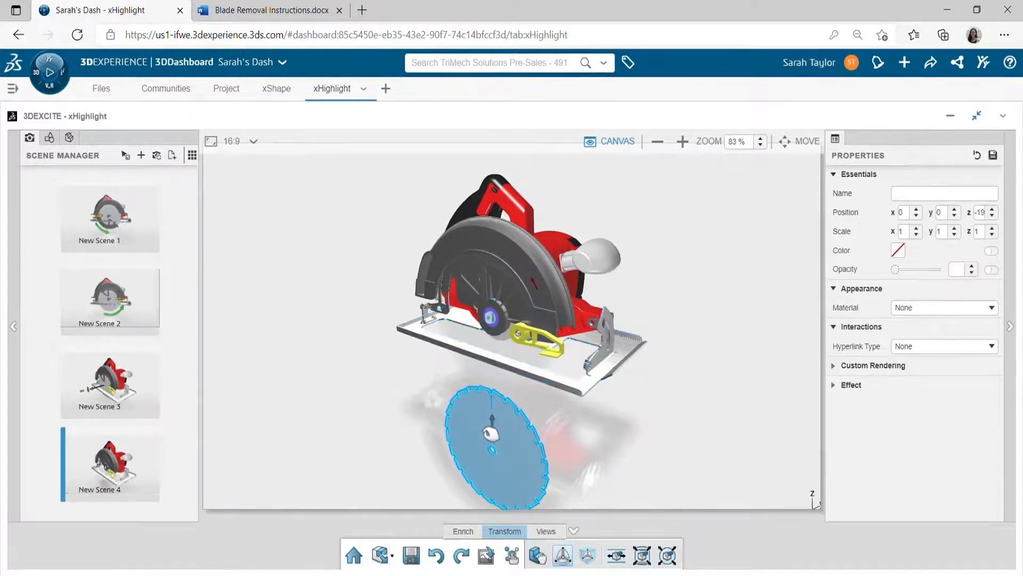
left_click(567, 439)
scroll(559, 436, "up", 1)
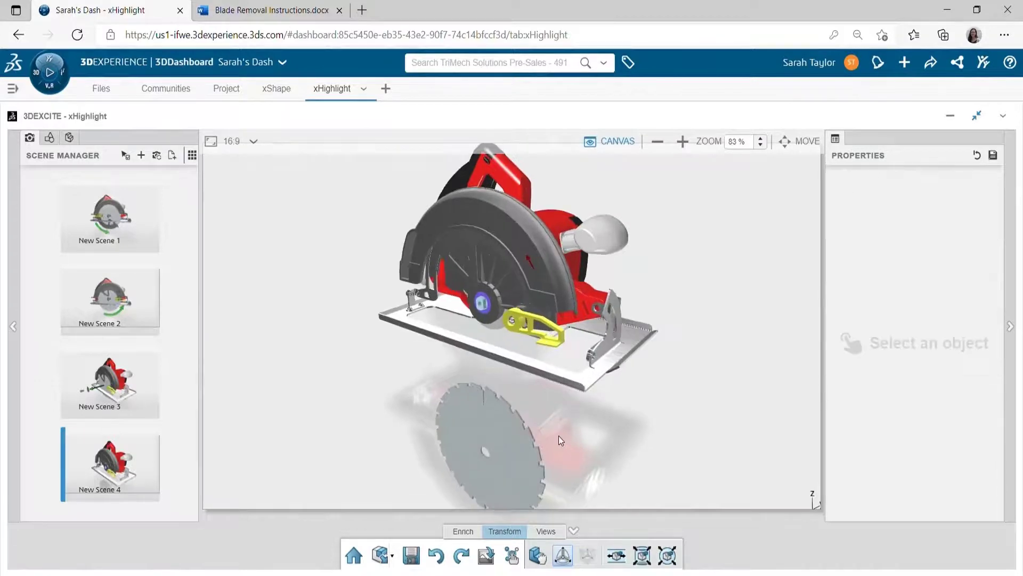
scroll(478, 408, "down", 2)
middle_click_drag(477, 404, 493, 390)
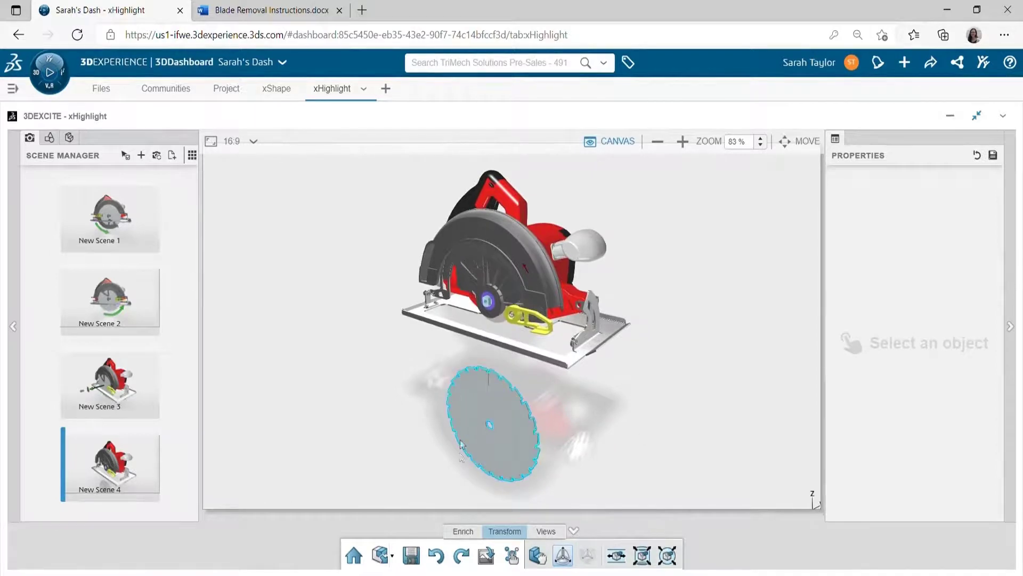
Add a straight arrow from the saw's blade hub down to the top edge of the removed blade.
left_click(469, 531)
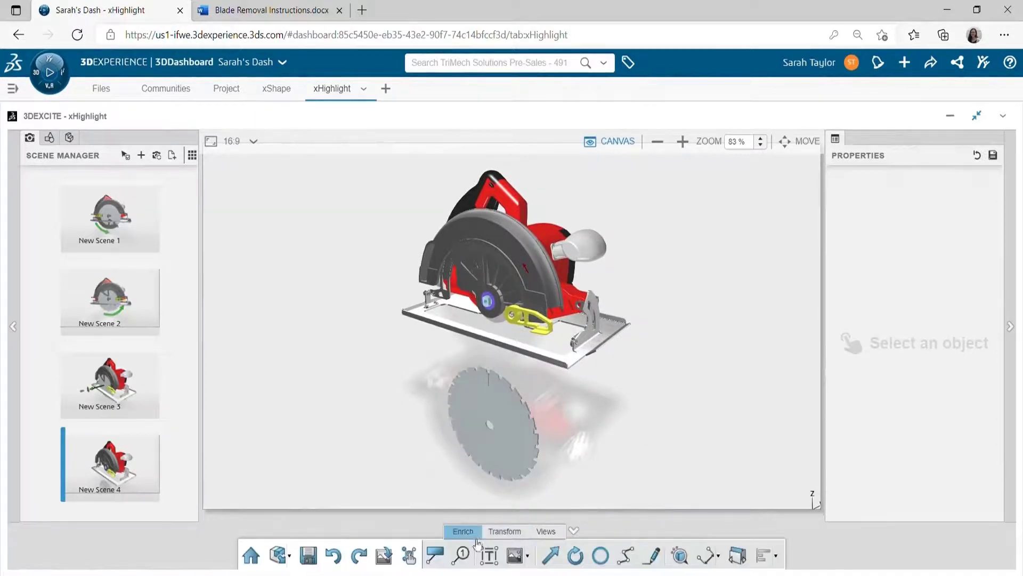
left_click(549, 557)
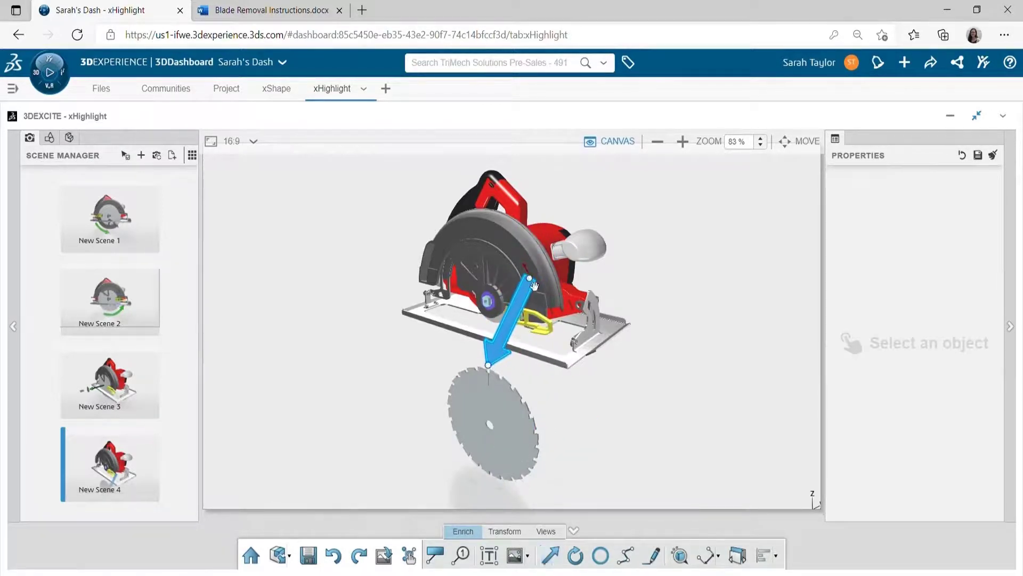
left_click_drag(533, 284, 492, 313)
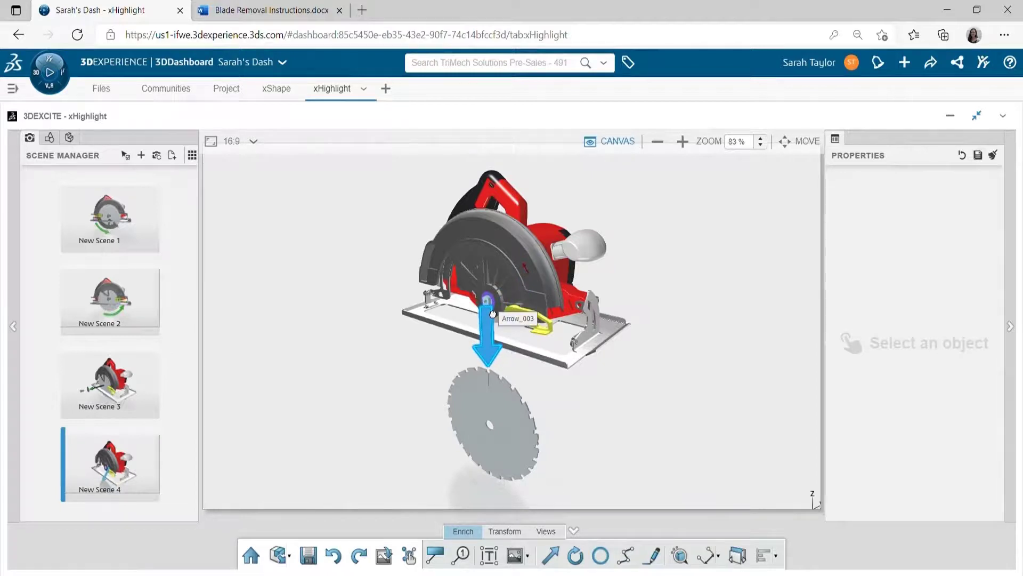
Color the new arrow and its second extremity green, and make the border black.
left_click(489, 346)
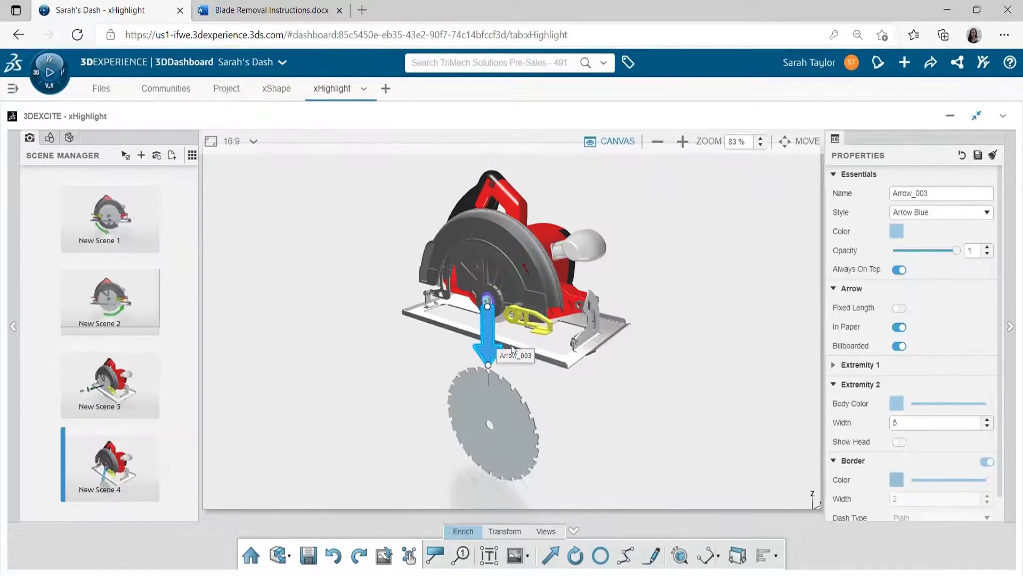
left_click(896, 233)
left_click_drag(1007, 288, 973, 288)
key("ctrl+v")
left_click(848, 220)
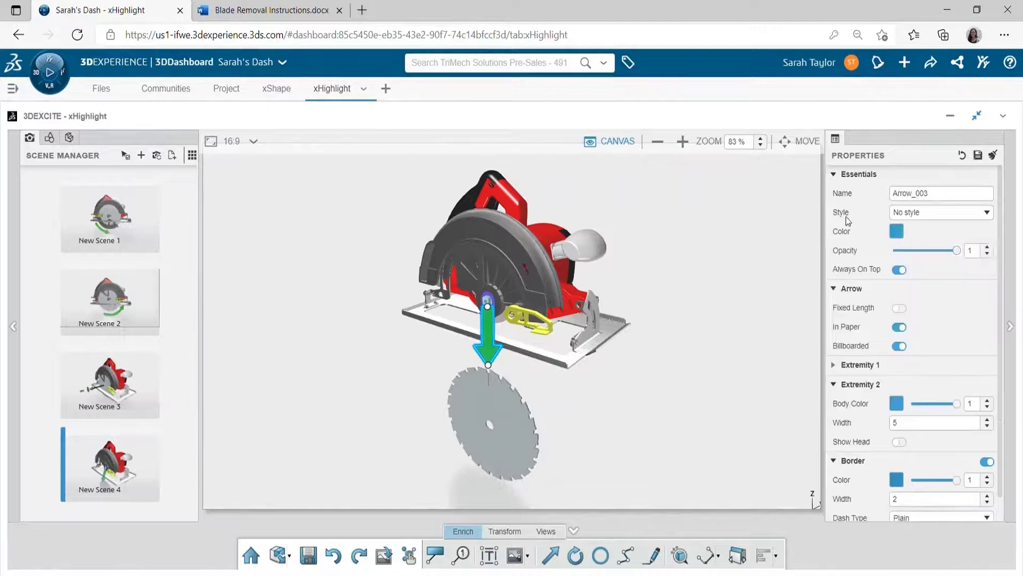
scroll(900, 415, "down", 1)
left_click(898, 454)
left_click_drag(930, 424, 959, 477)
left_click(970, 455)
left_click(897, 480)
Slim the new arrow by reducing its border and extremity widths and setting the head length to 8 and head size to 2.
left_click(989, 502)
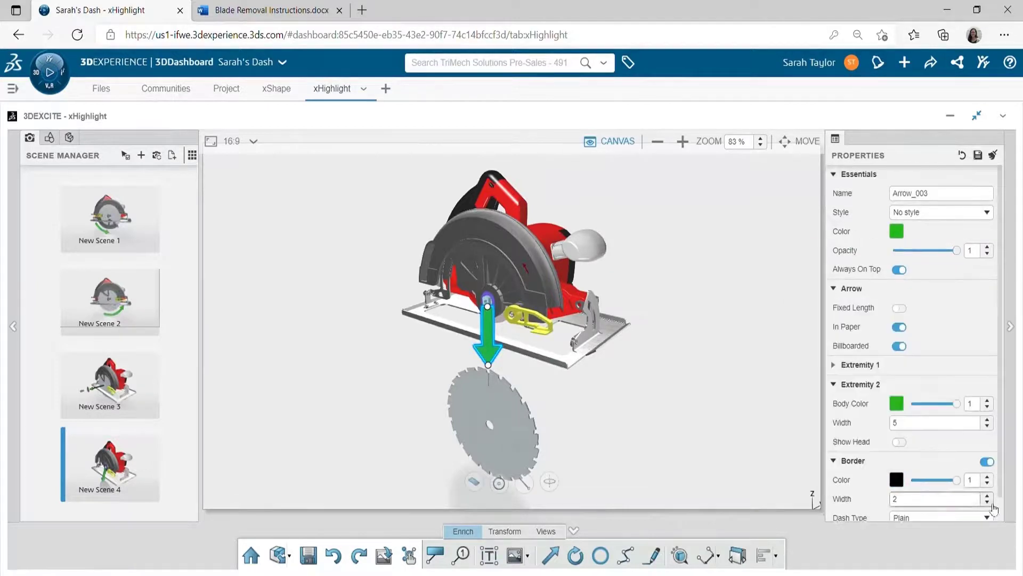
left_click(989, 502)
left_click(989, 426)
left_click(988, 426)
left_click(860, 366)
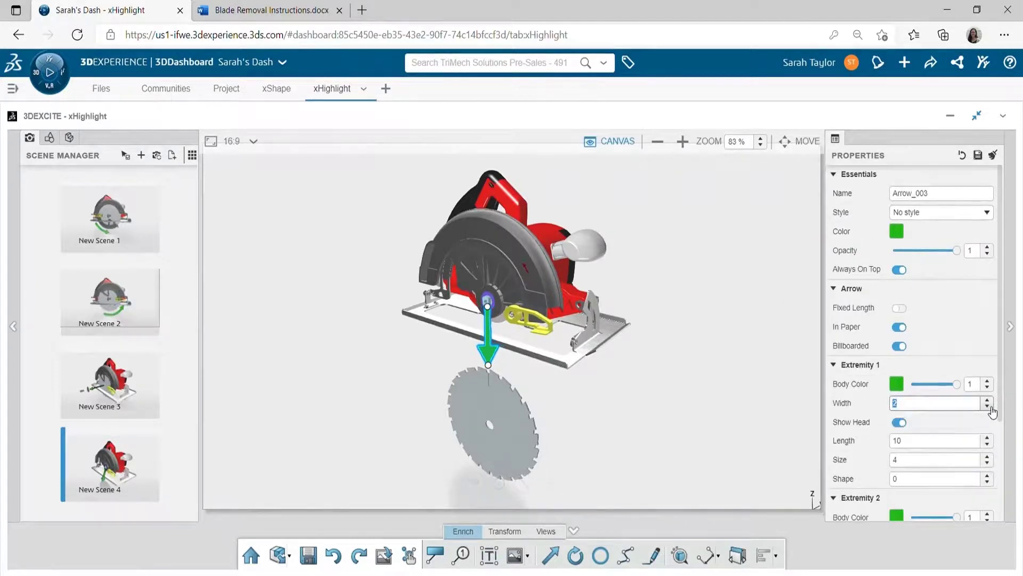
left_click(988, 444)
left_click(988, 445)
left_click(989, 464)
left_click(989, 464)
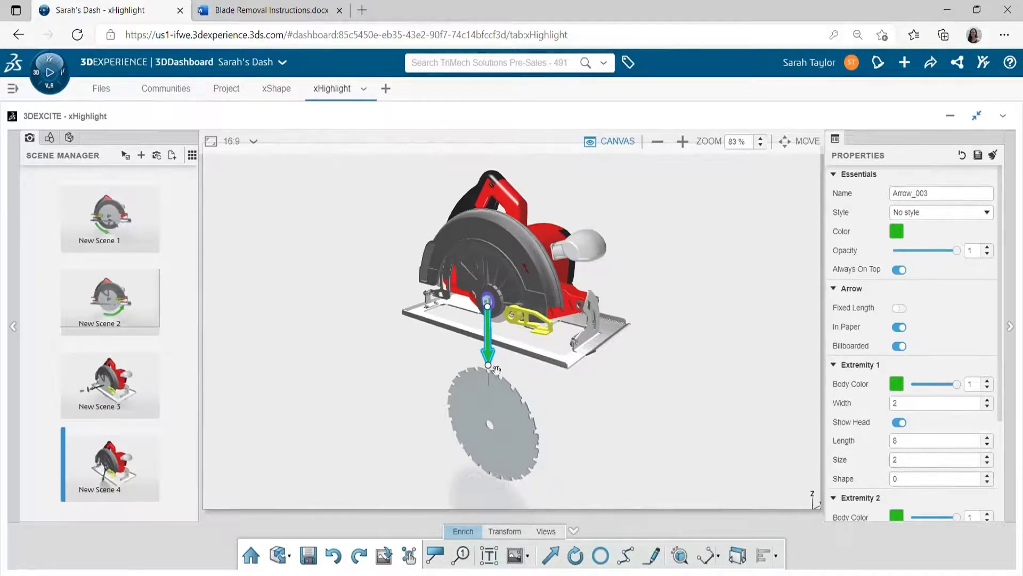
Extend the arrow's tip slightly to touch the removed blade and update the fourth scene with the current view.
left_click_drag(489, 368, 496, 380)
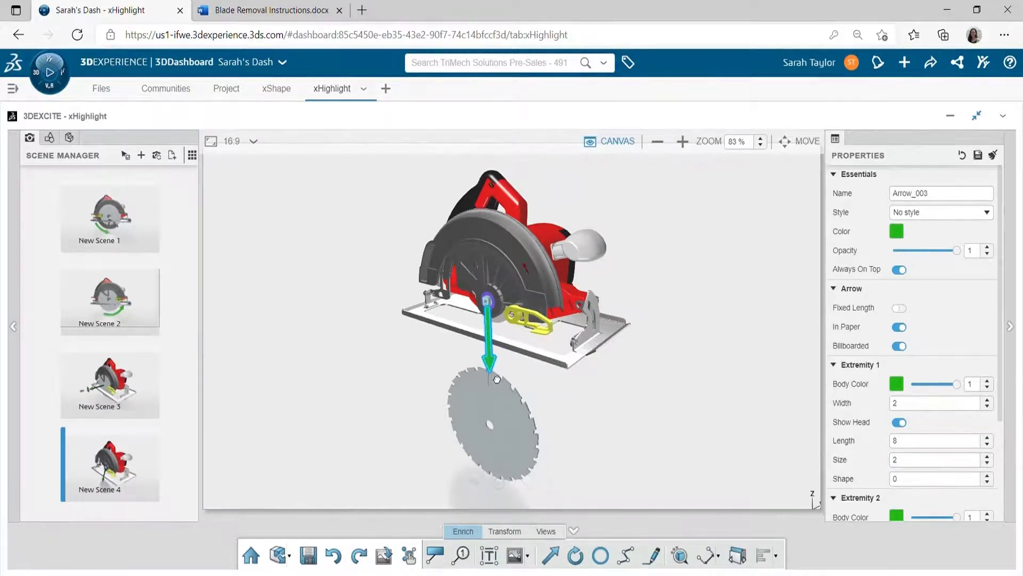
left_click(690, 407)
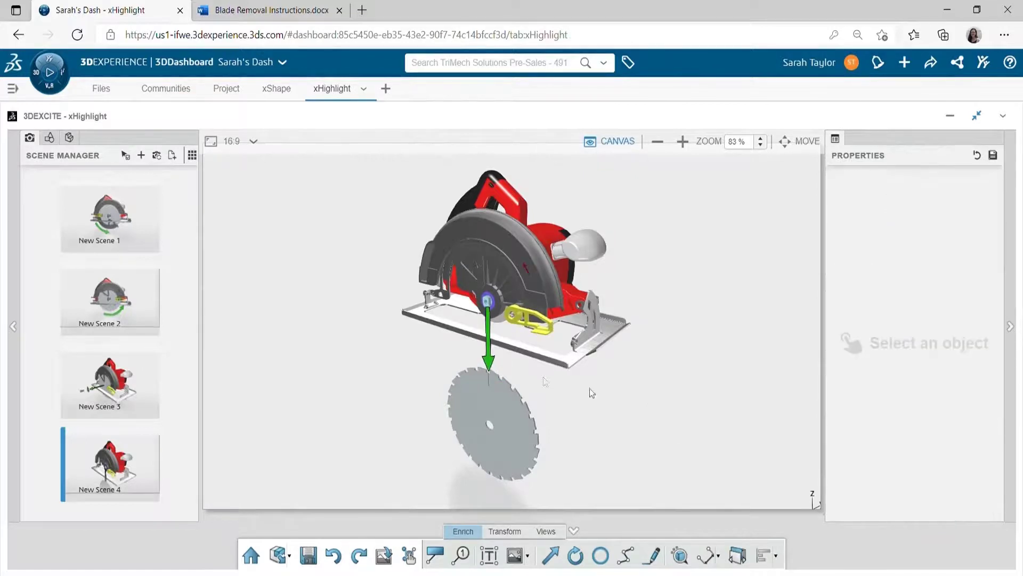
left_click(489, 368)
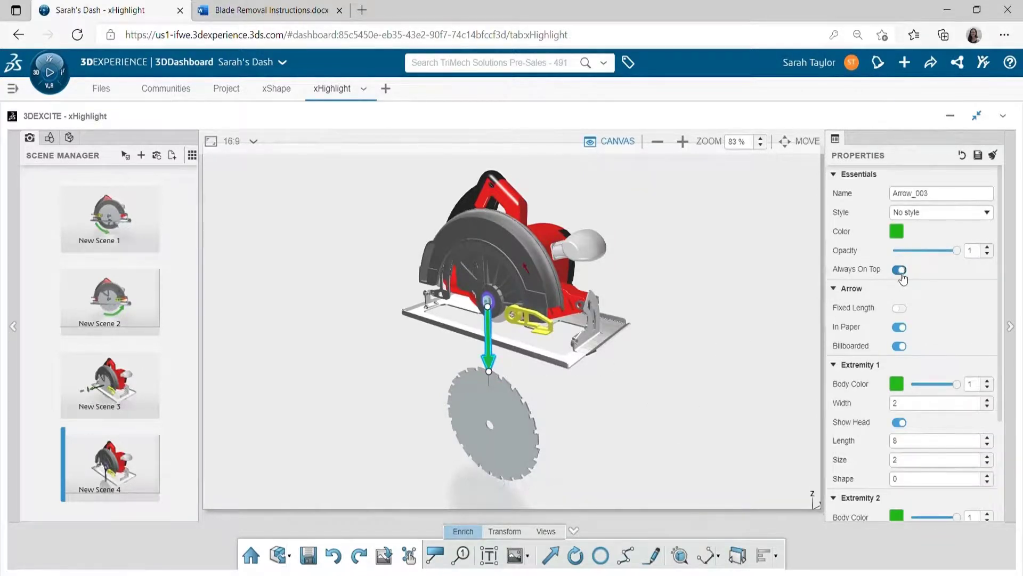
left_click(731, 347)
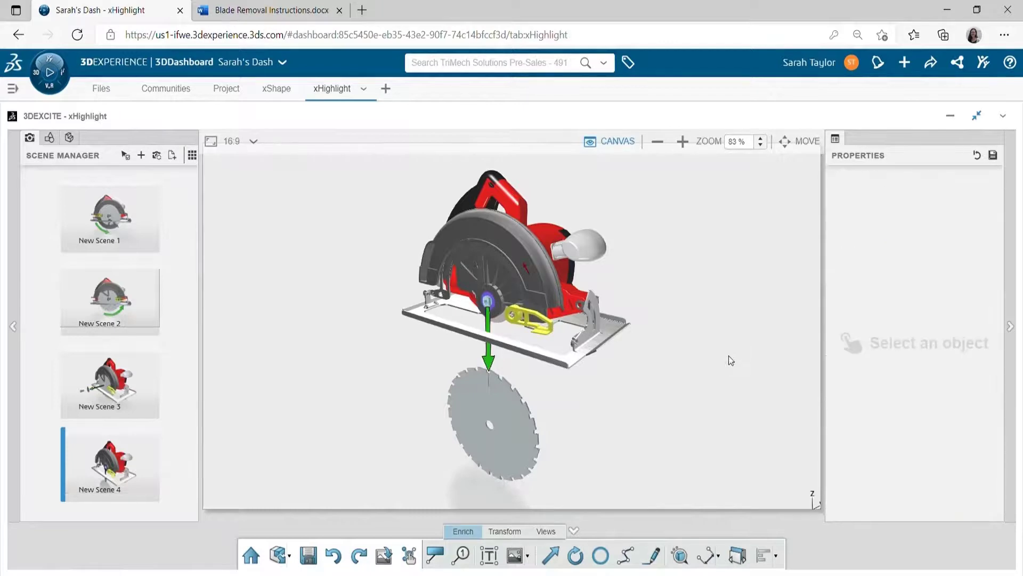
left_click(157, 156)
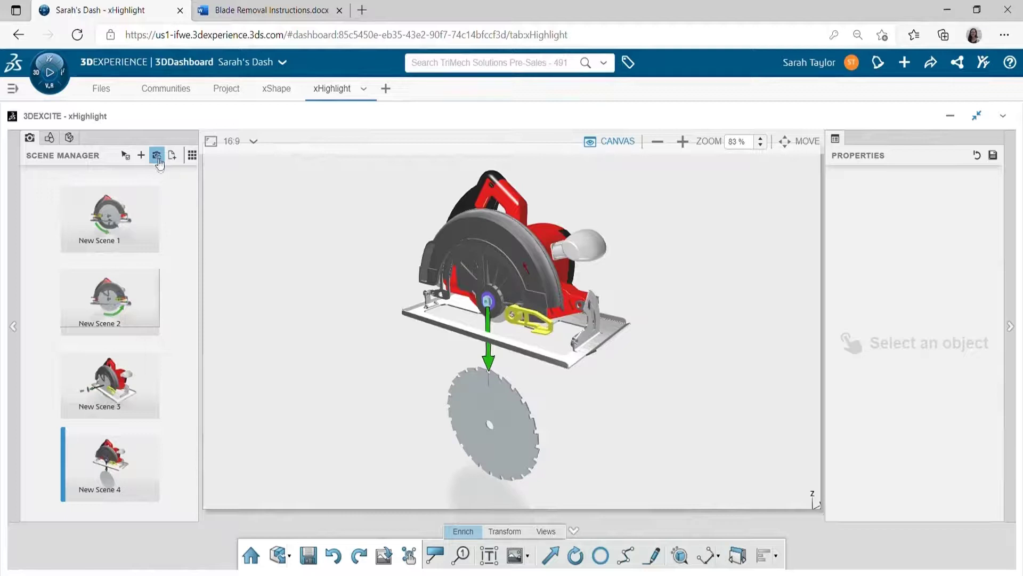
Publish the first scene to the local destination as a technical illustration named Blade Removal 1.
left_click(131, 241)
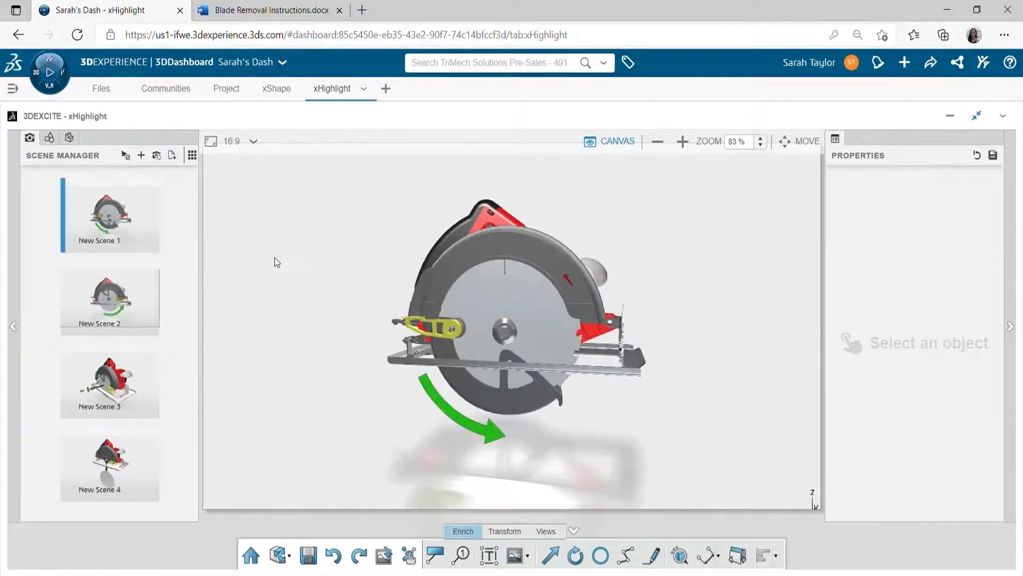
left_click(385, 556)
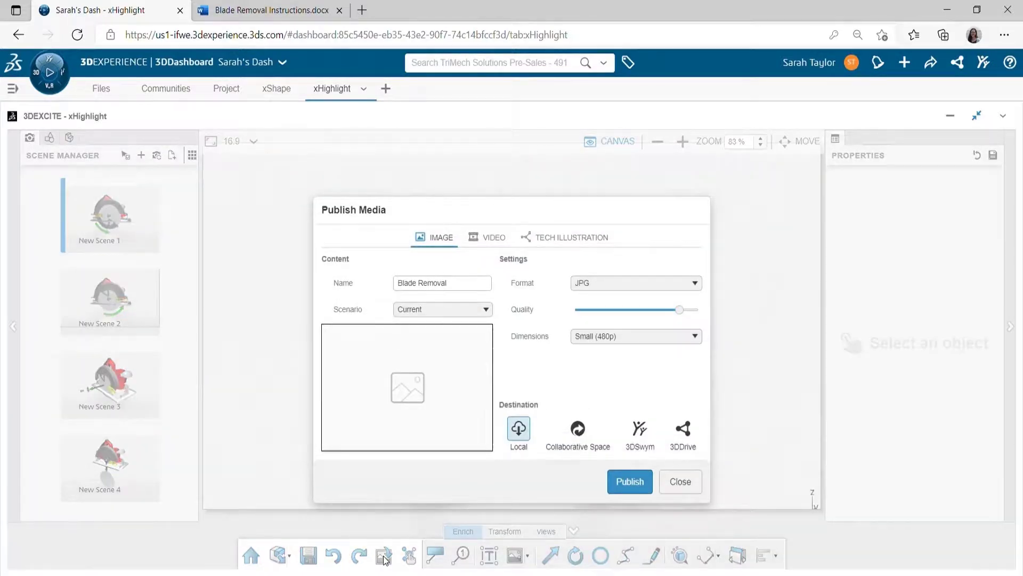
left_click(573, 237)
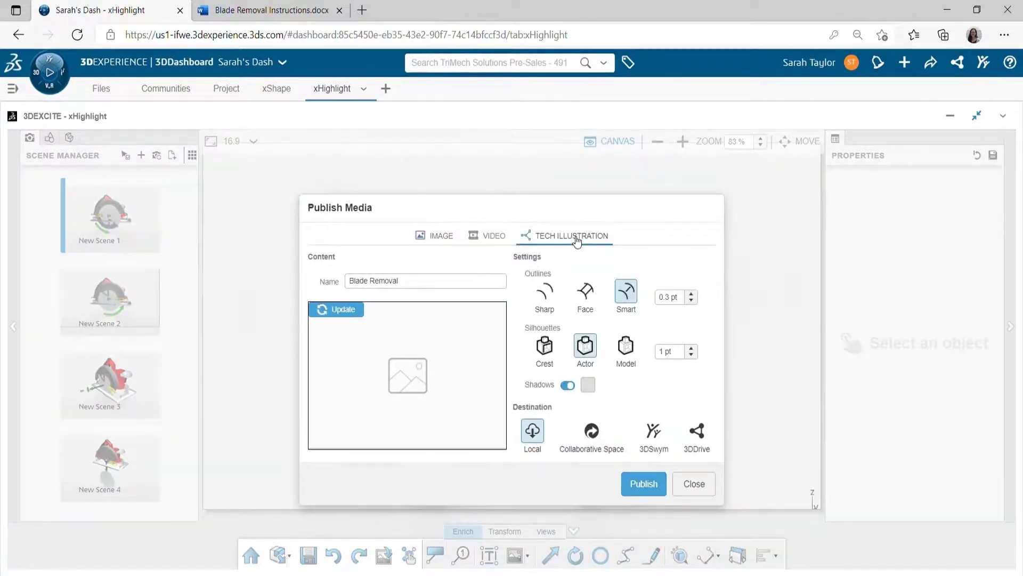
left_click(483, 287)
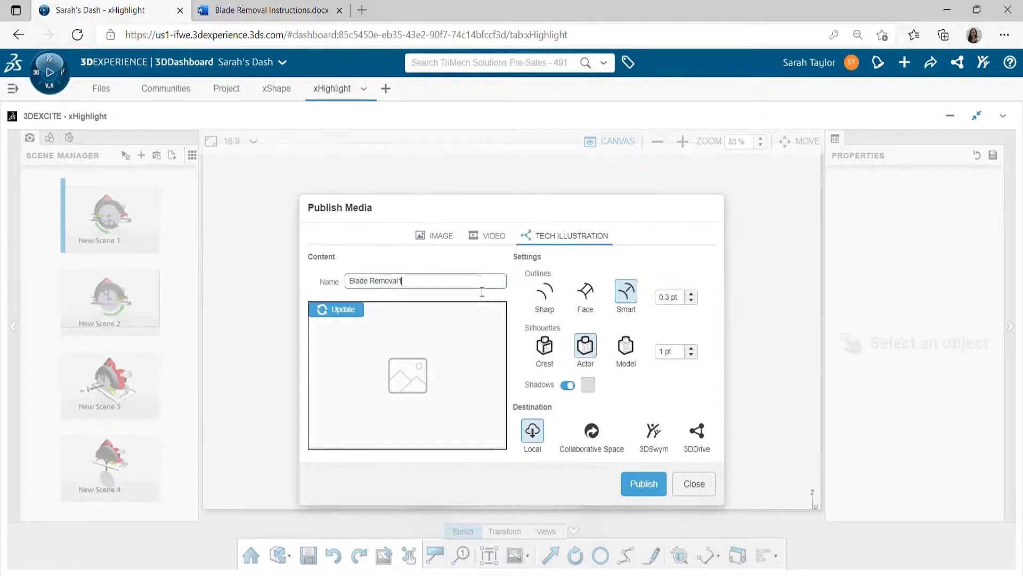
left_click(343, 311)
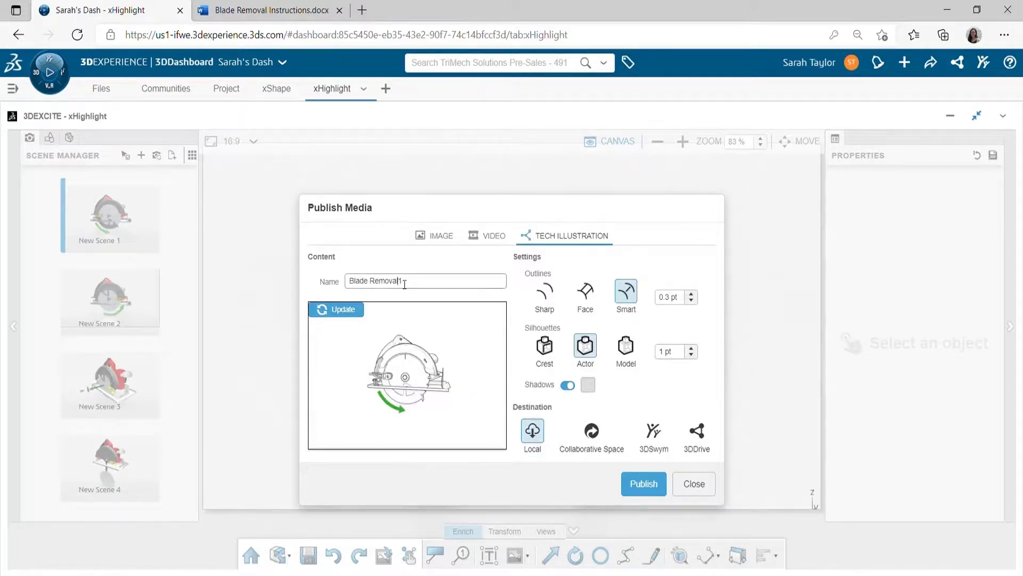
left_click(640, 485)
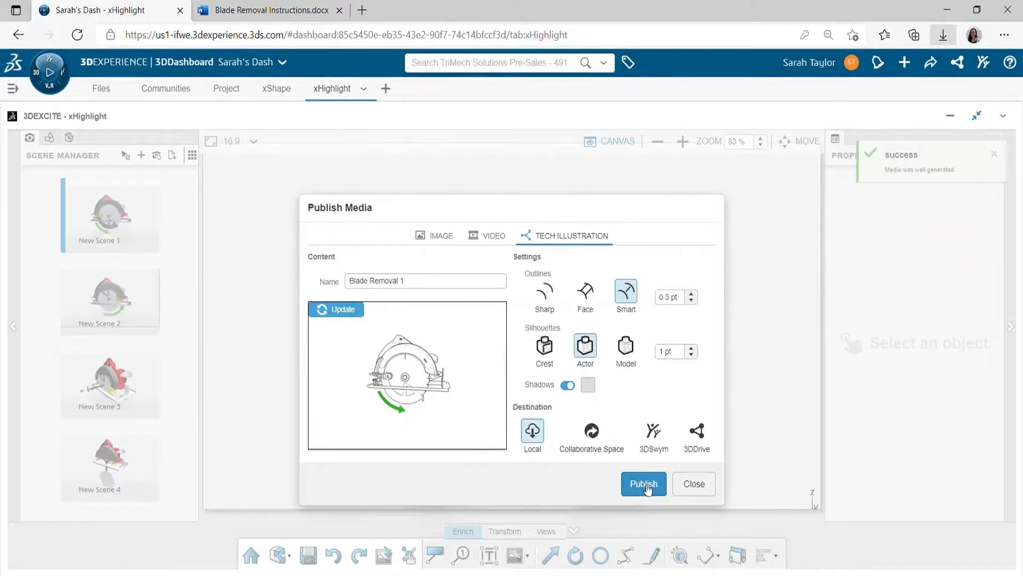
left_click(691, 495)
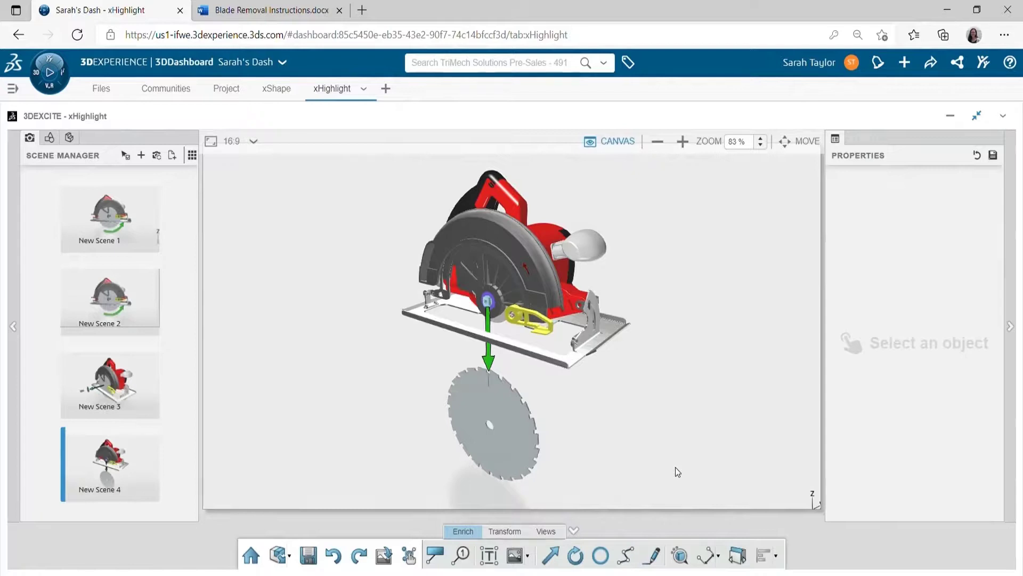
Switch to the Blade Removal Instructions document in Word and insert the first scene's illustration from the device under Step 1.
left_click(295, 16)
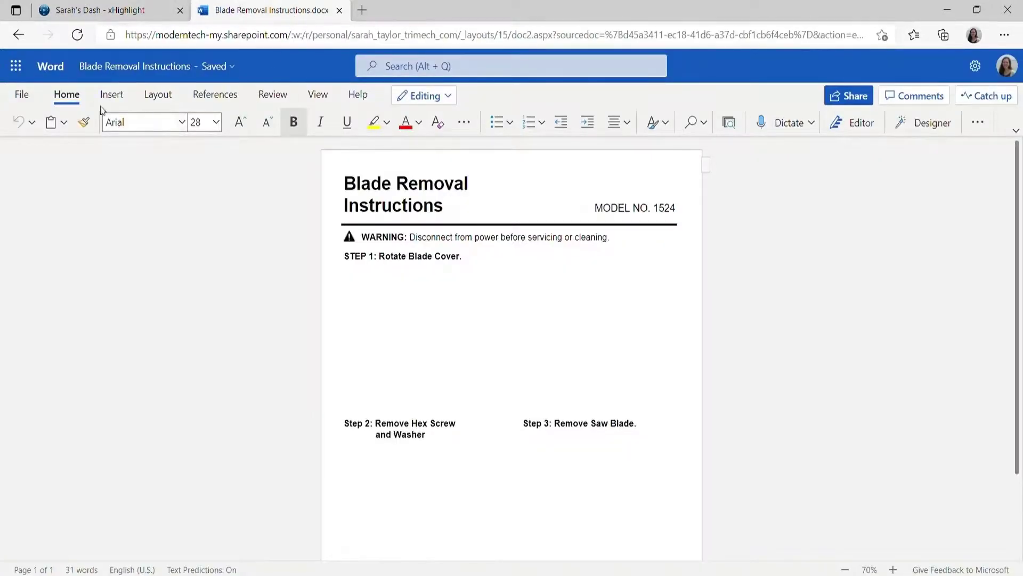
left_click(110, 95)
left_click(202, 124)
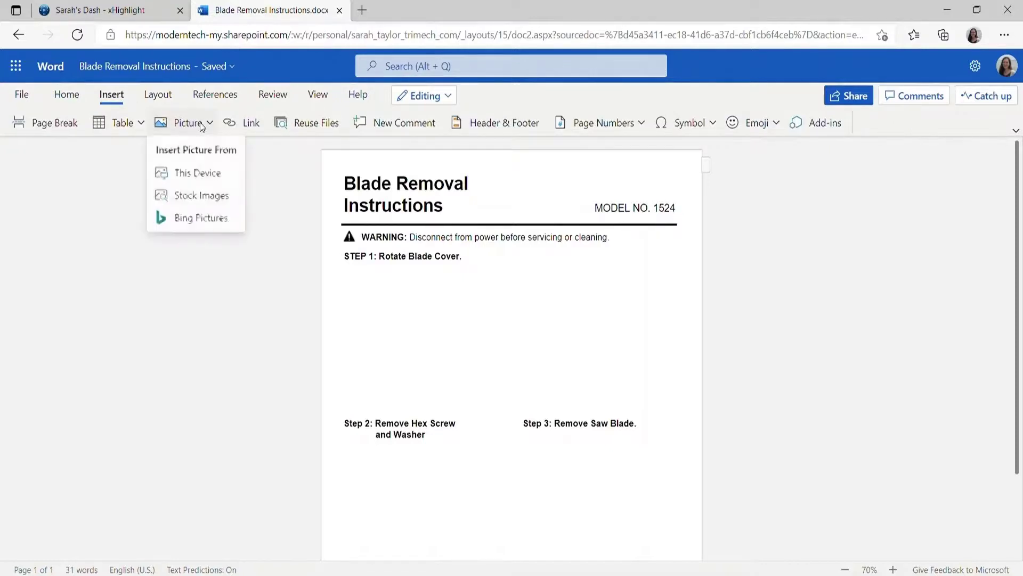
left_click(181, 173)
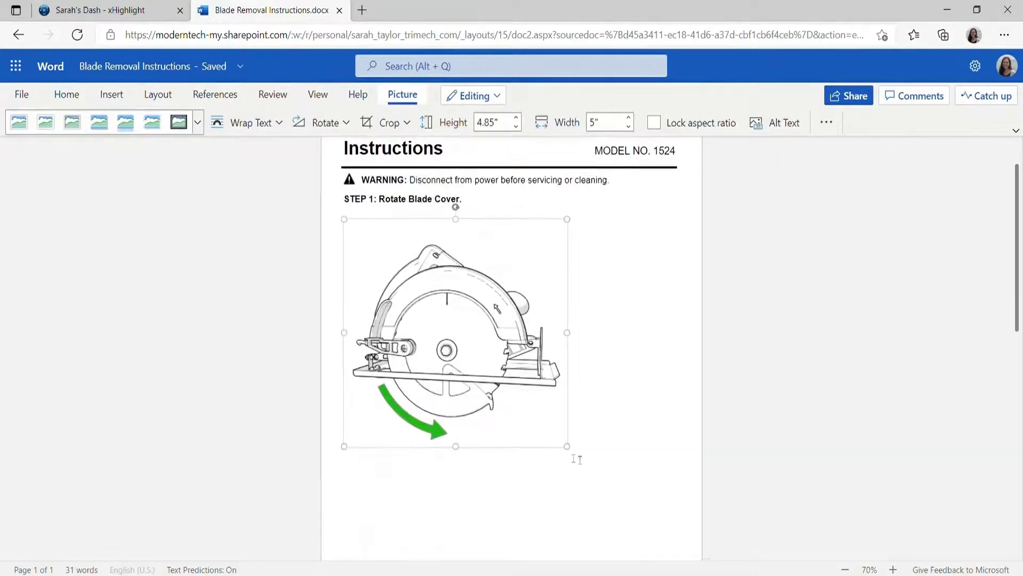
Shrink the saw illustration to about 3.42 inches wide by 3.32 inches high and change its text wrapping.
left_click_drag(567, 446, 496, 374)
right_click(402, 279)
mouse_move(459, 486)
left_click(607, 560)
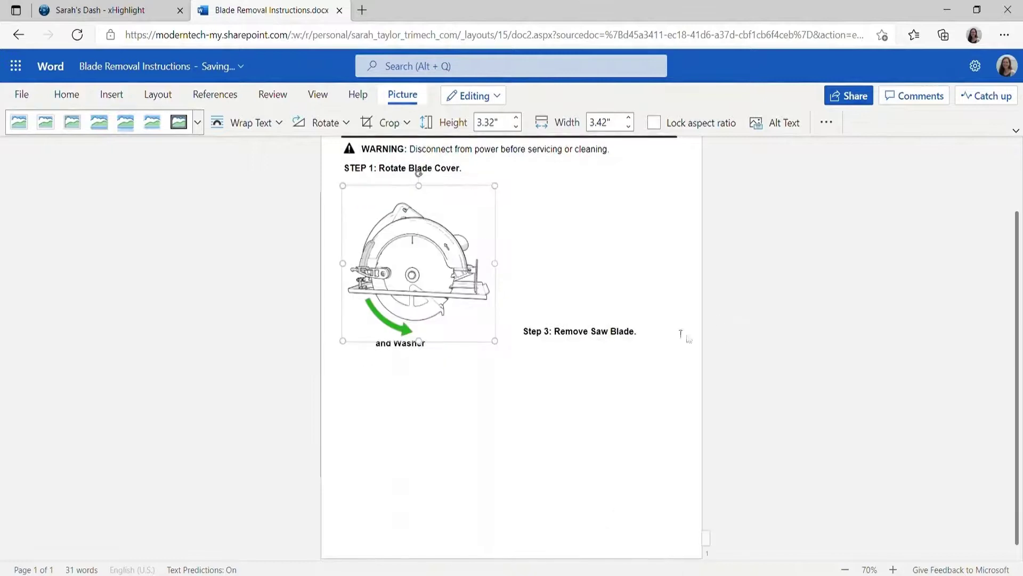
Shrink the saw illustration a little further and delete the blank lines between it and the Step 1 heading.
scroll(684, 336, "up", 2)
left_click_drag(495, 429, 459, 393)
left_click(473, 330)
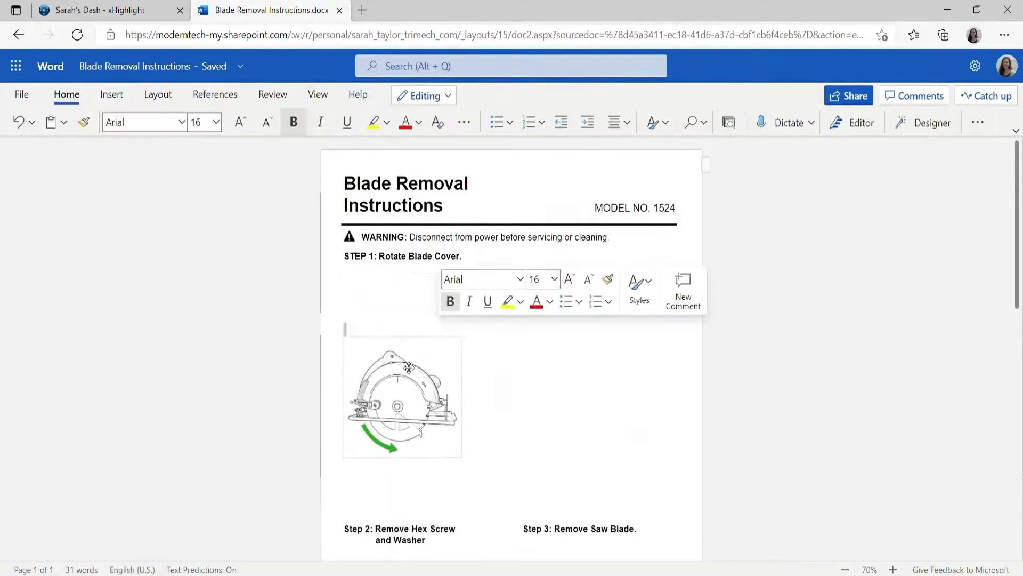
key("BackSpace")
key("BackSpace")
key("BackSpace")
key("BackSpace")
key("BackSpace")
key("BackSpace")
Enlarge the saw illustration to nearly half the page width beneath the Step 1 heading.
left_click(379, 315)
left_click(546, 366)
left_click(434, 368)
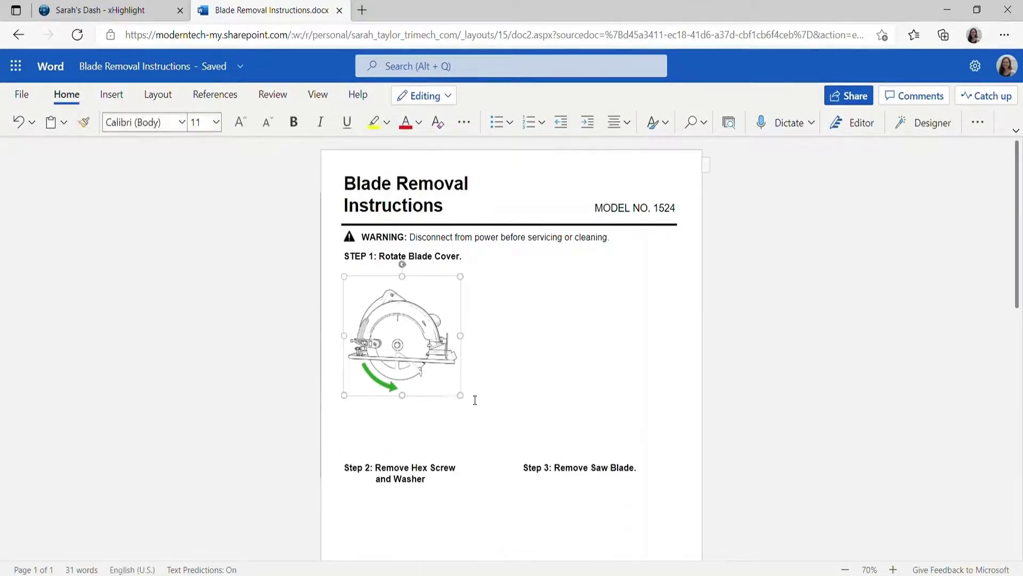
left_click_drag(461, 395, 498, 433)
left_click(544, 412)
Insert the exposed-blade illustration beside the first one under Step 1 and shrink both to a similar size.
left_click(111, 95)
left_click(182, 128)
left_click(197, 177)
left_click(601, 411)
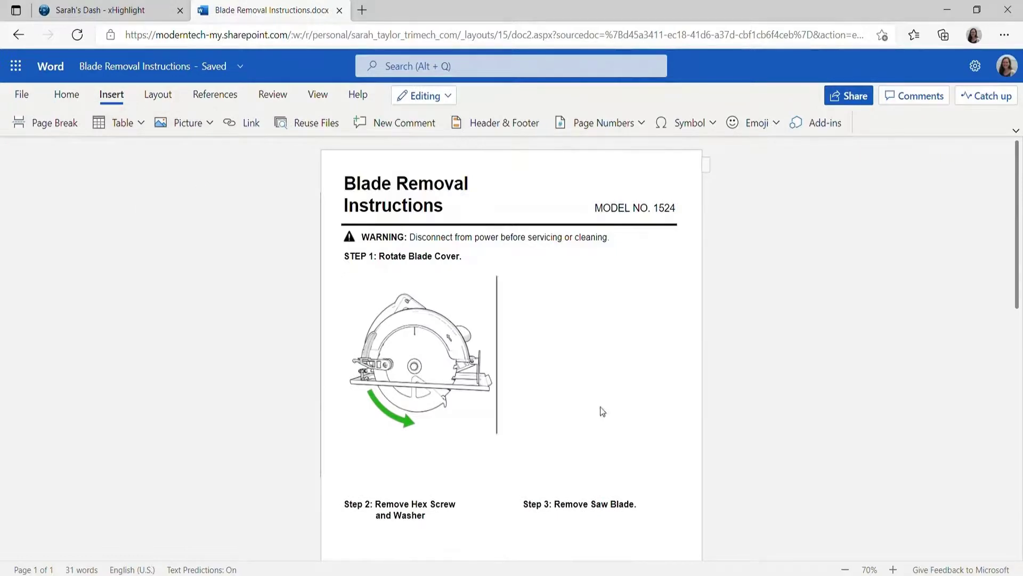
left_click_drag(345, 334, 393, 392)
left_click(446, 277)
left_click_drag(497, 345, 479, 327)
left_click(565, 282)
left_click_drag(649, 345, 619, 314)
left_click(482, 322)
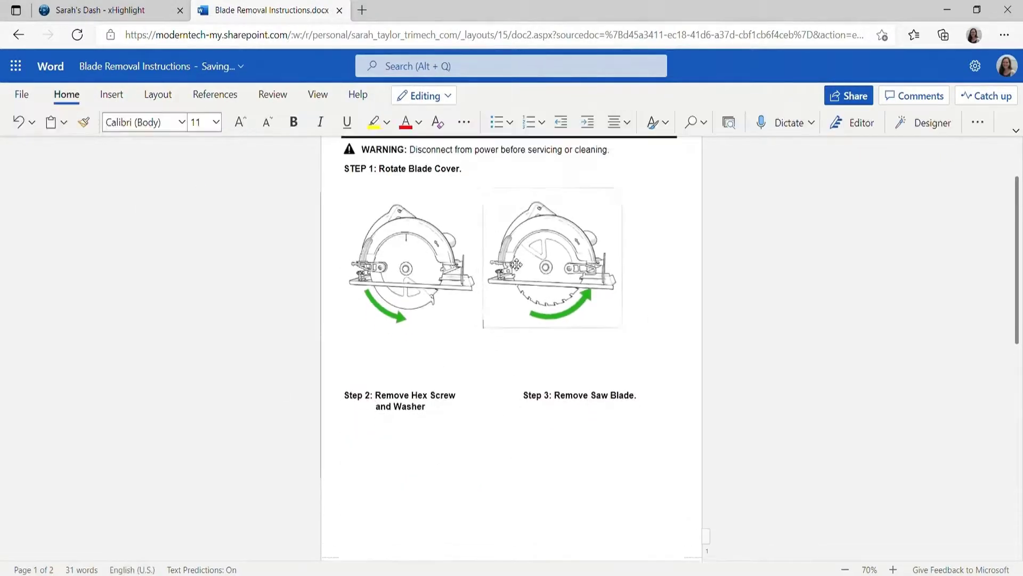
Space the two saw illustrations apart and extend the Step 1 heading to read "Rotate Blade Cover to expose Blade.".
key("Tab")
left_click(775, 335)
left_click(452, 302)
left_click(458, 169)
type("to expose Blade")
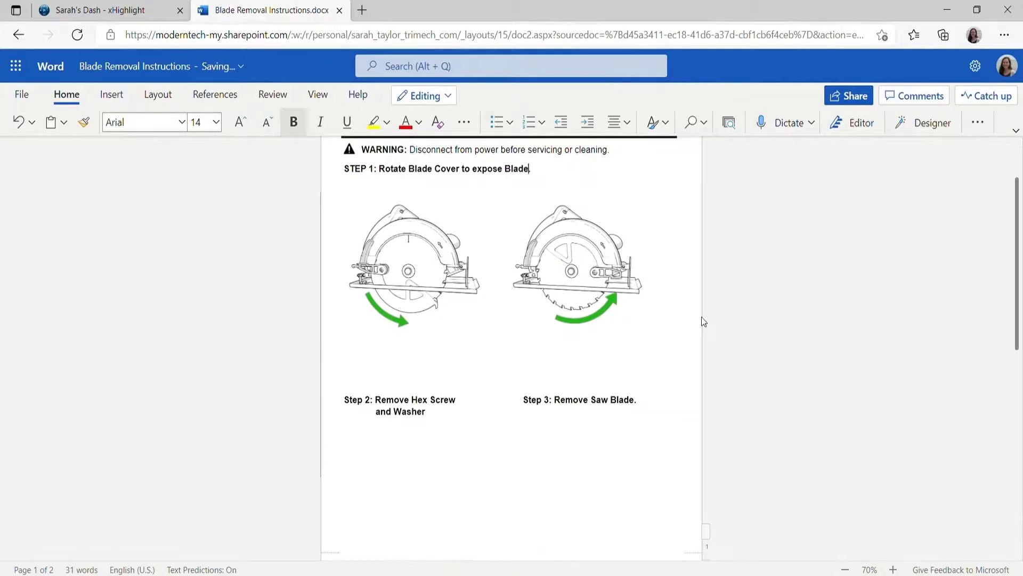
Delete the blank line above the Step 2 and Step 3 headings and shift the Step 3 heading slightly to the right.
left_click(367, 383)
key("BackSpace")
left_click(523, 365)
key("Tab")
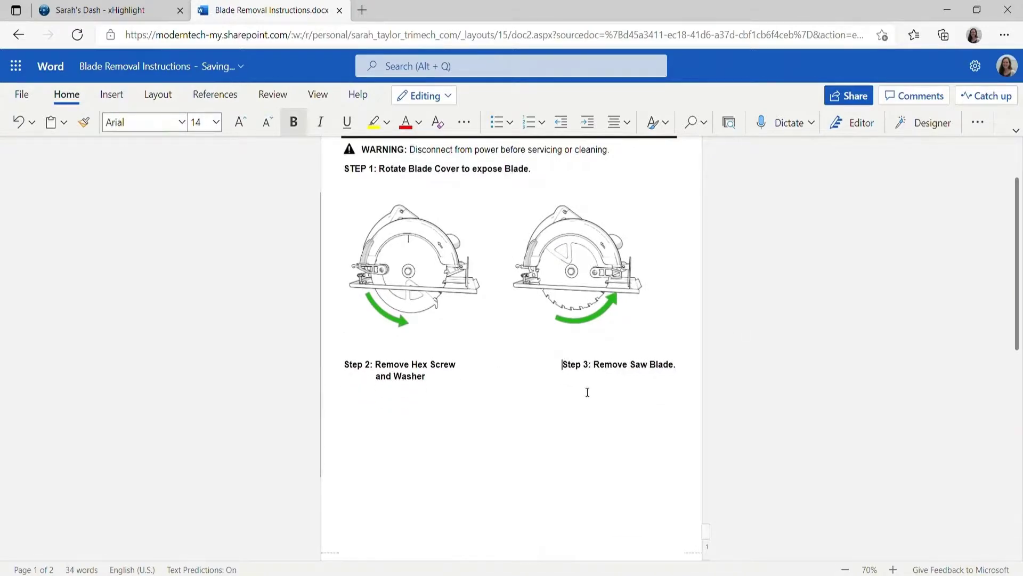
key("BackSpace")
key("BackSpace")
key("BackSpace")
key("BackSpace")
key("BackSpace")
key("BackSpace")
key("BackSpace")
key("BackSpace")
scroll(444, 373, "down", 2)
scroll(444, 373, "up", 3)
Insert the hex screw and washer removal illustration under Step 2, shrink it, and remove surplus blank lines.
left_click(356, 391)
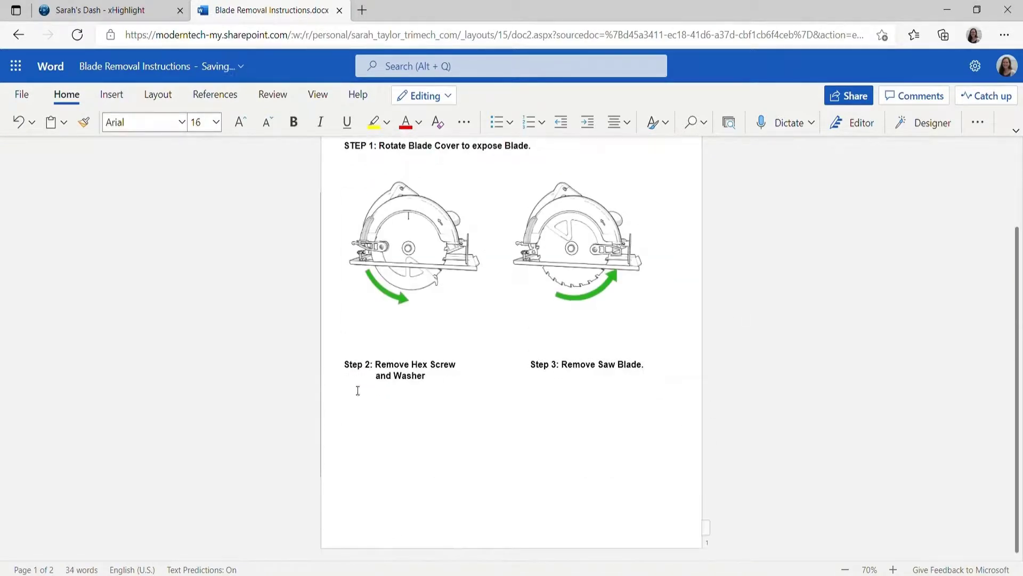
left_click(111, 94)
left_click(187, 122)
left_click(153, 171)
left_click_drag(568, 509, 492, 453)
left_click(267, 366)
key("BackSpace")
key("BackSpace")
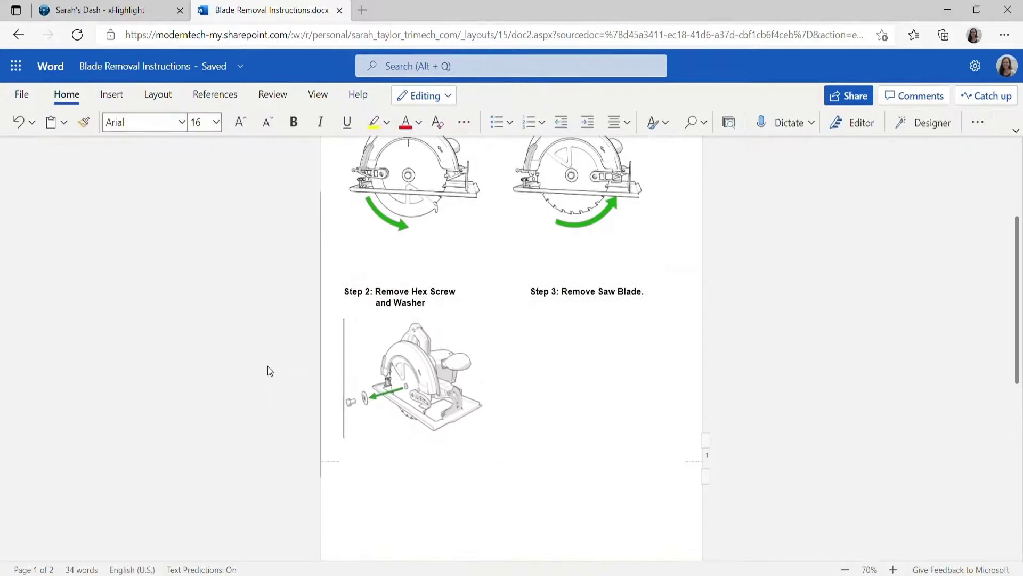
Insert the blade removal illustration under Step 3 at about 2.63 inches wide by 3.29 inches high, spaced from its neighbour.
scroll(390, 193, "down", 2)
scroll(389, 193, "up", 1)
left_click(480, 484)
left_click(111, 95)
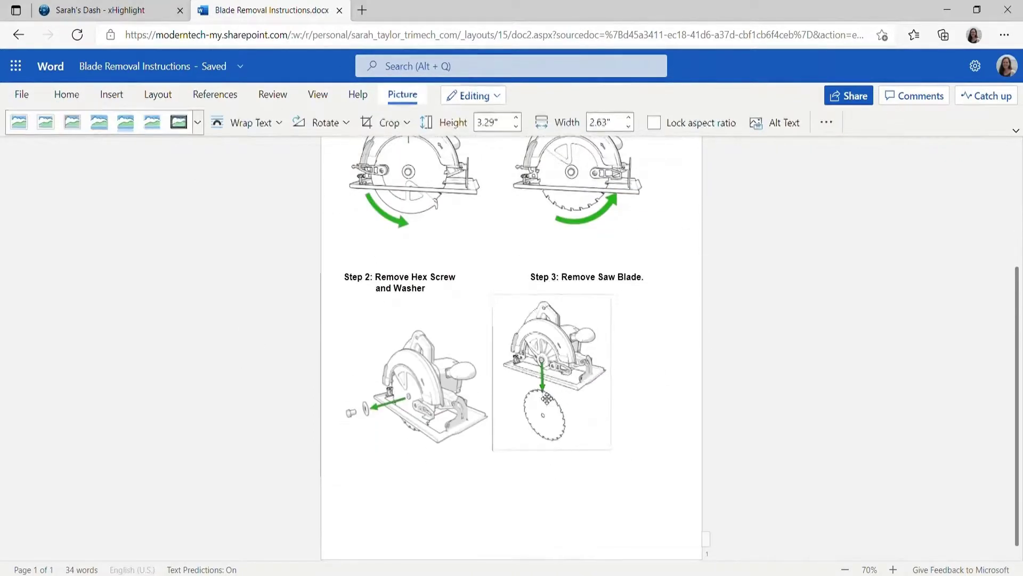
left_click(659, 493)
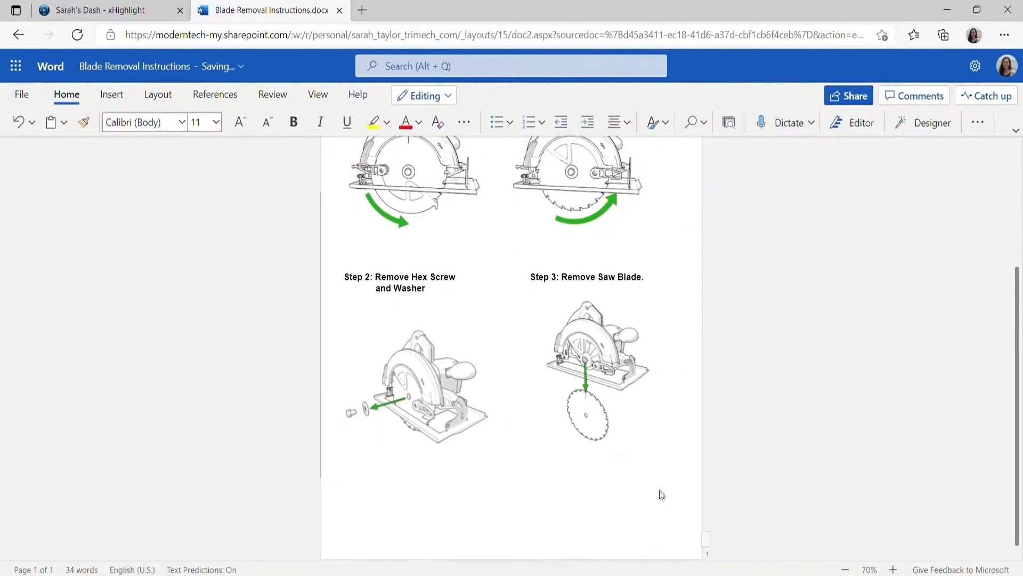
Add a blank line above Step 1 and unbold the descriptions in all three headings, keeping only the step numbers bold.
scroll(730, 490, "down", 2, "ctrl")
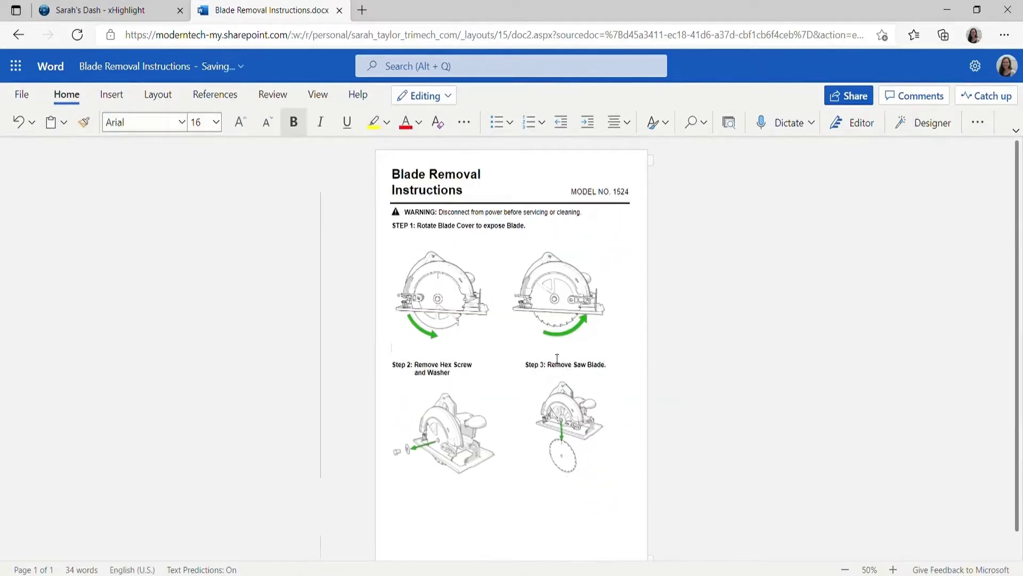
left_click_drag(417, 234, 534, 238)
left_click(537, 209)
left_click(480, 352)
left_click_drag(415, 373, 530, 373)
key("ctrl+b")
key("Tab")
left_click(738, 406)
left_click(449, 381)
Review the headings and illustrations of the instructions page at 100% zoom.
left_click(892, 569)
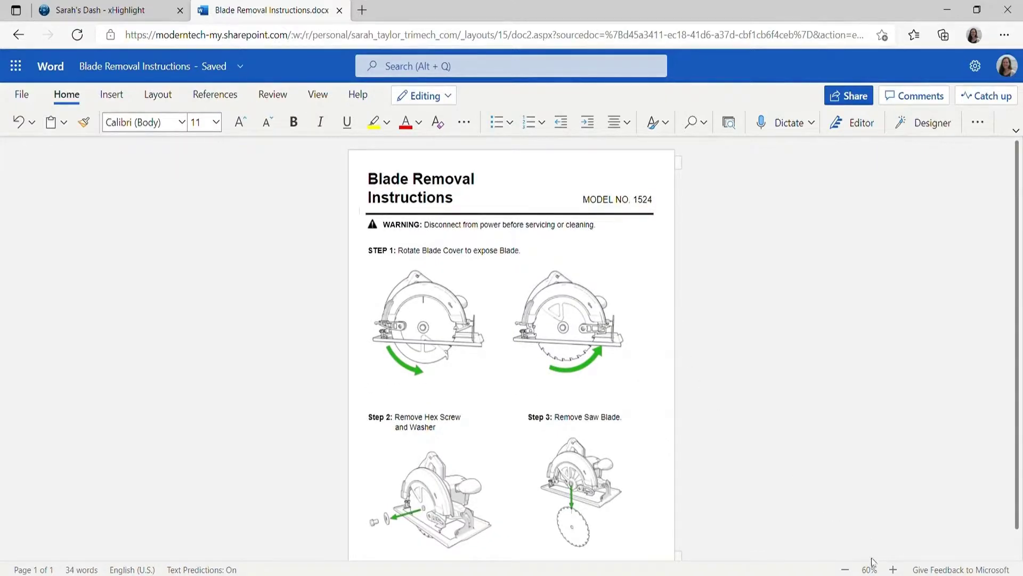
left_click(893, 570)
left_click(893, 569)
left_click(892, 569)
left_click(893, 569)
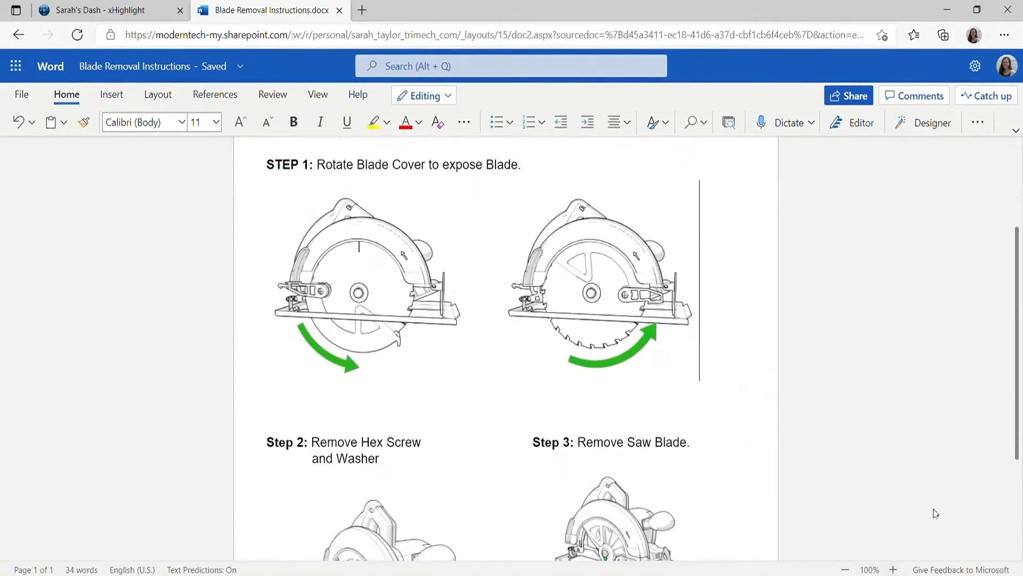
left_click_drag(1021, 408, 1006, 510)
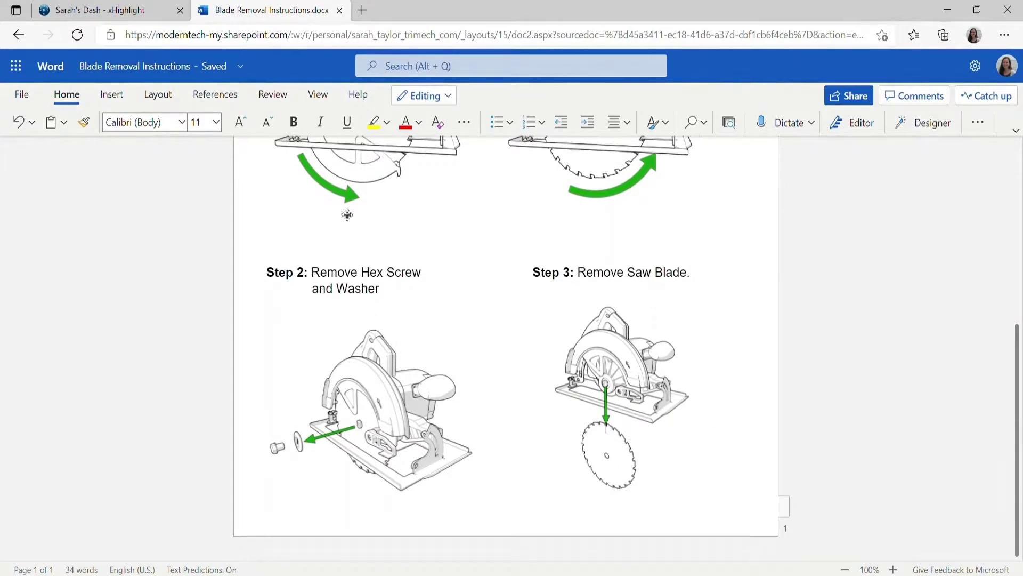
Switch to the 3DEXPERIENCE dashboard's project tasks and move the Blade Removal Documentation task from In Work to Completed.
left_click(111, 15)
left_click(224, 96)
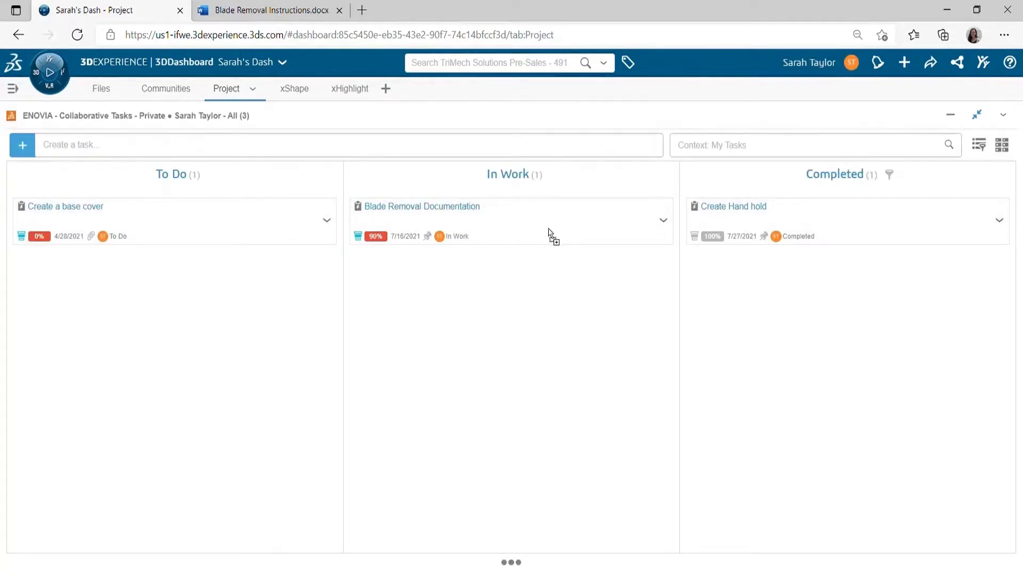
left_click_drag(549, 234, 758, 228)
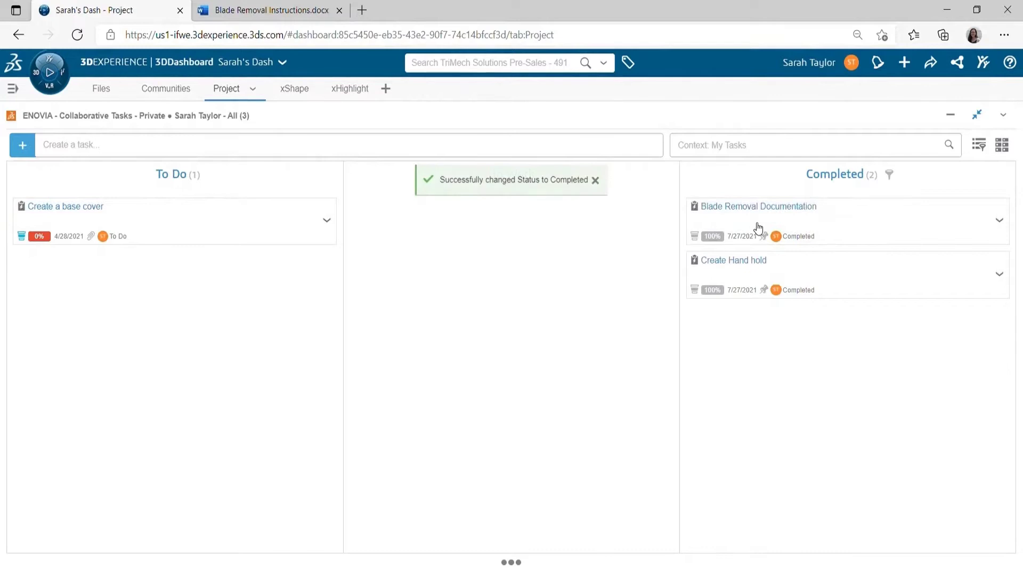